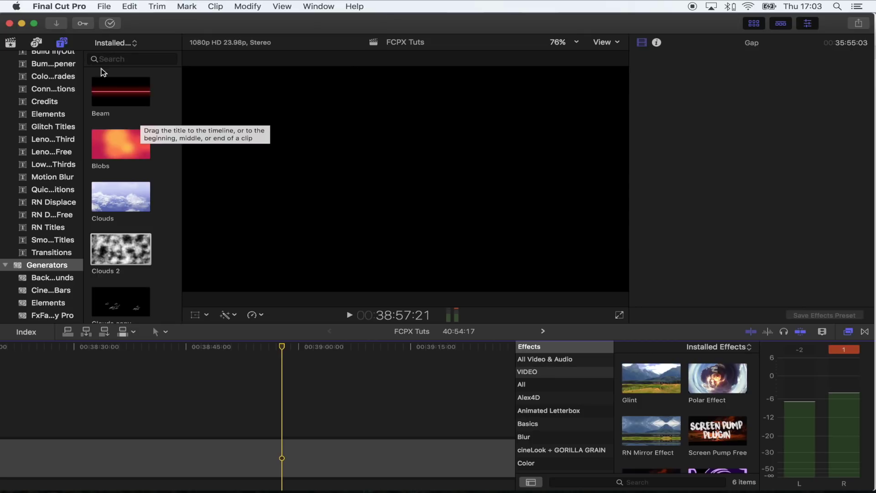
Add the Atmosphere title to the timeline above the gap clip and turn off its Background.
scroll(76, 83, "up", 5)
left_click(40, 58)
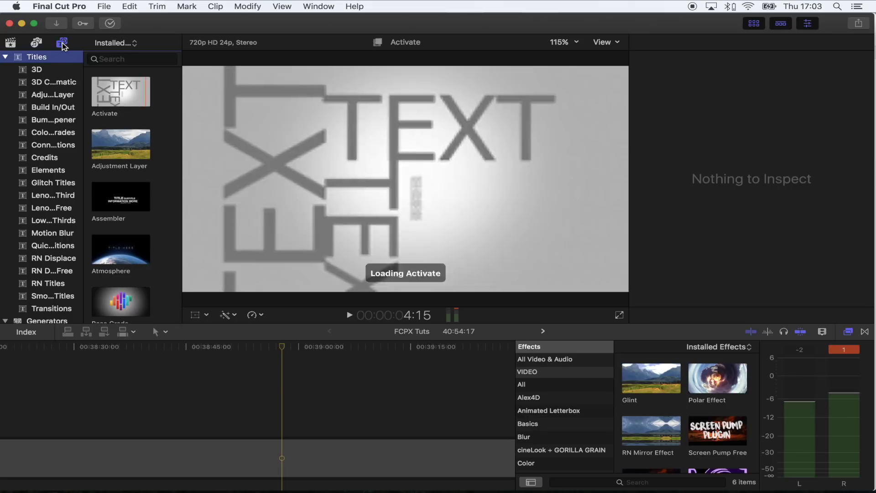
left_click(137, 59)
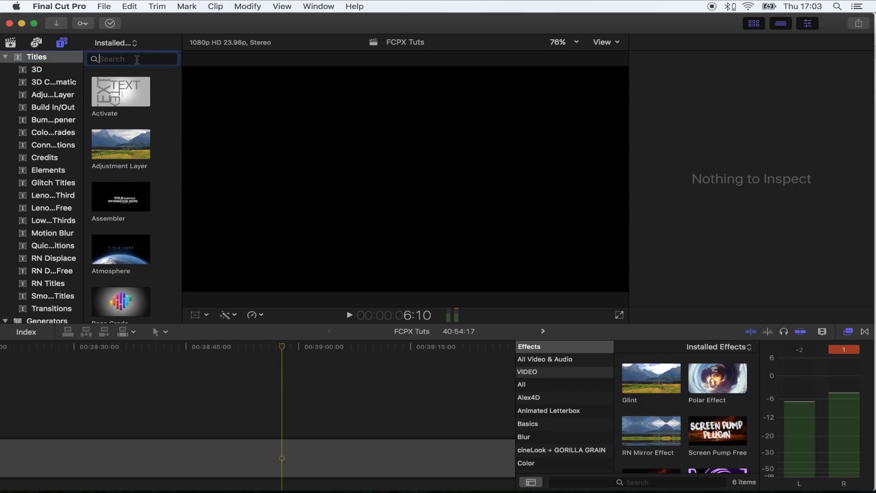
left_click(110, 249)
left_click(264, 385)
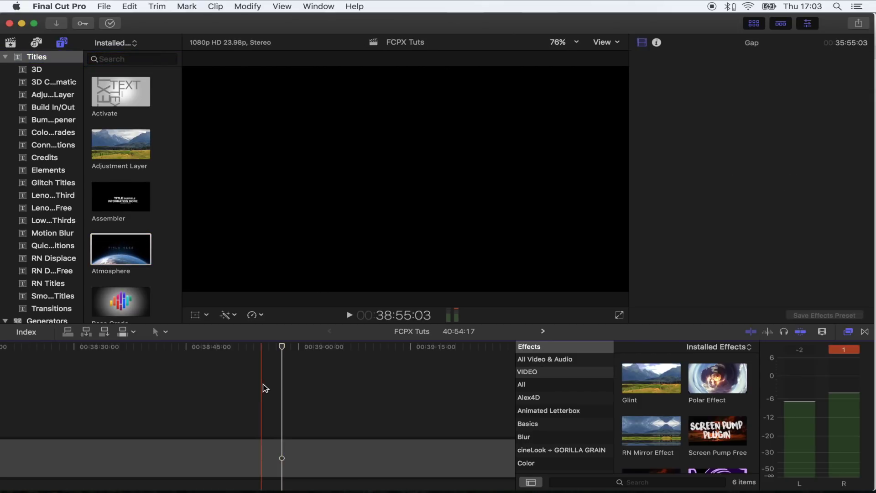
left_click_drag(133, 262, 275, 403)
left_click(642, 42)
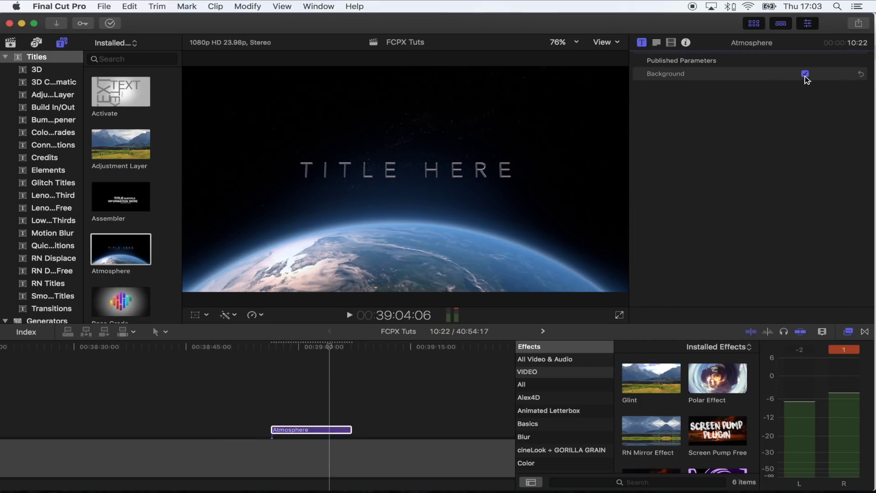
left_click(806, 77)
Replace the title text with STRANGER THINGS on two lines and set its font to Benguiat.
left_click(656, 44)
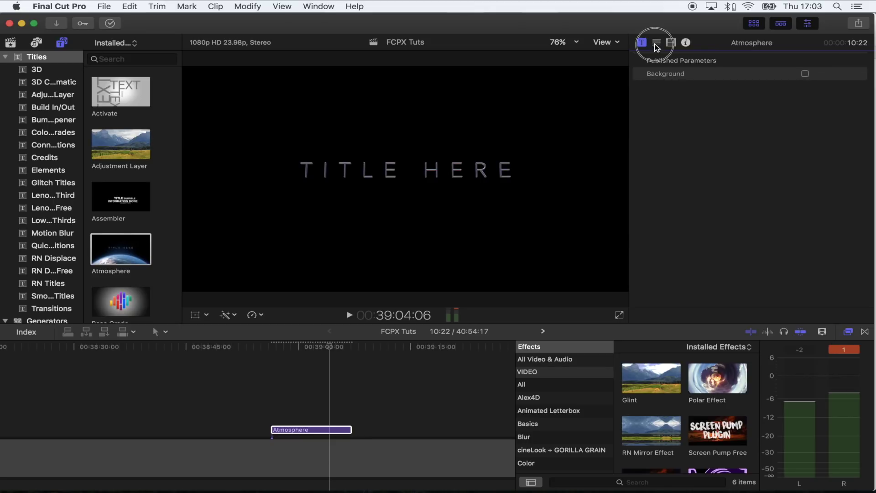
triple_click(672, 95)
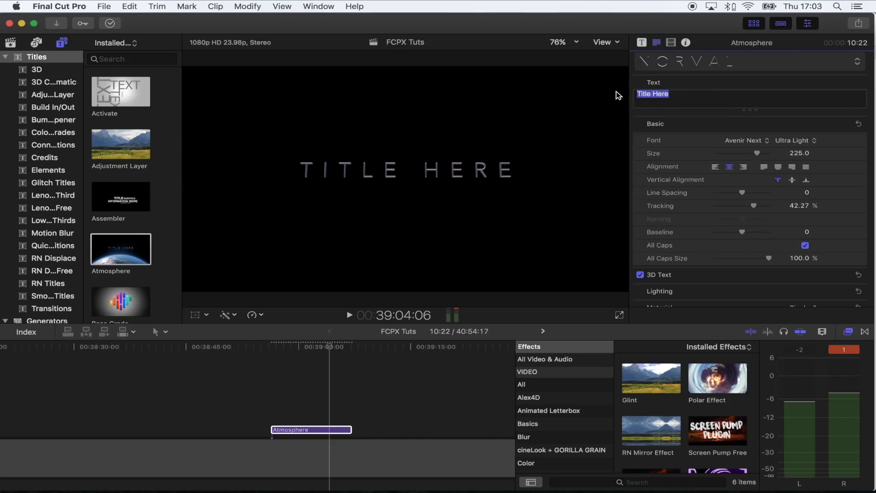
type("STRANGER")
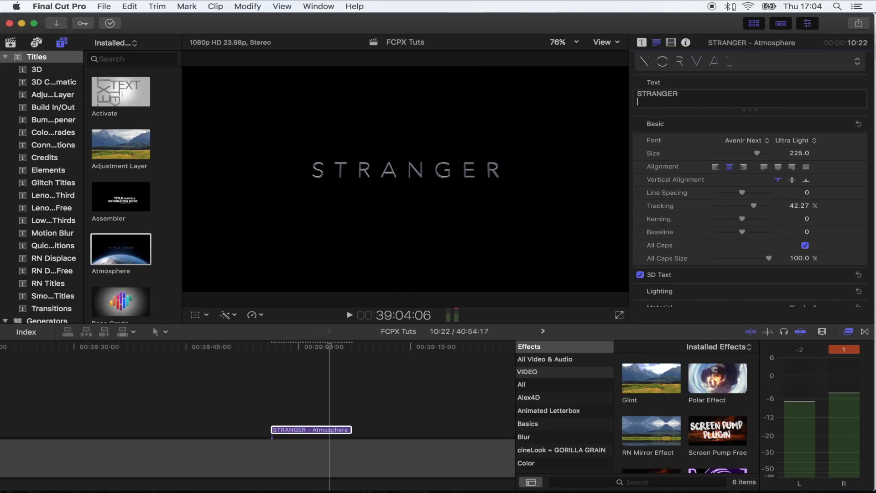
key("Return")
type("THINGS")
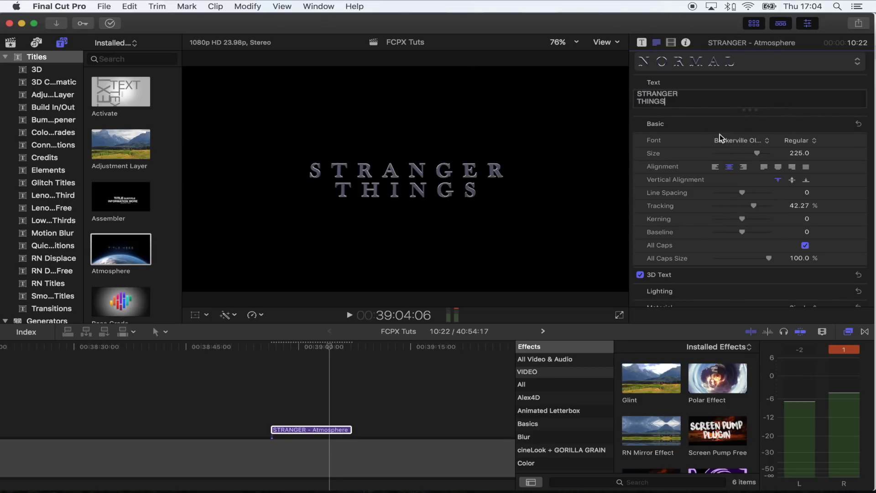
left_click(748, 141)
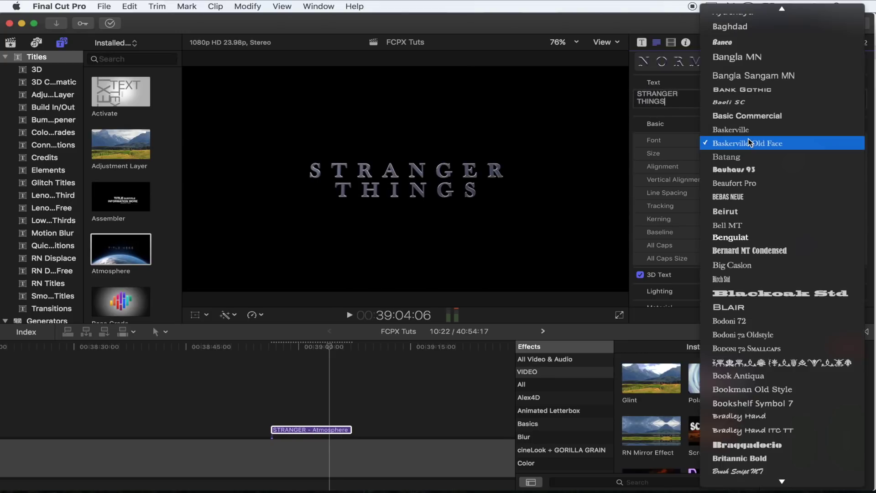
left_click(730, 238)
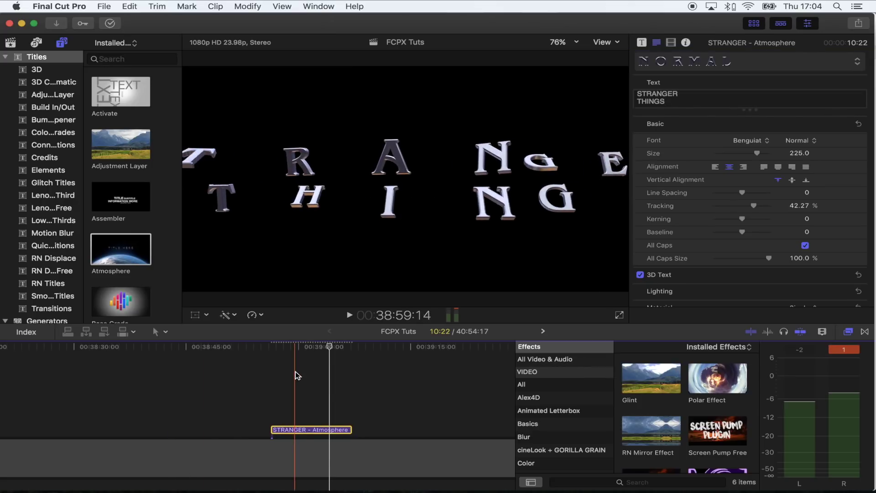
Park the playhead at the end of the title clip, at 00:39:07:05.
left_click(342, 348)
key("super+equal")
key("super+equal")
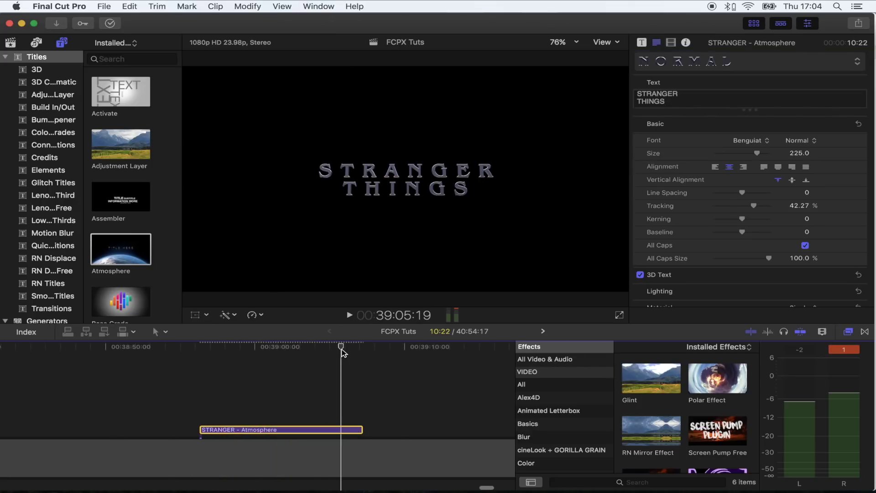
left_click(341, 349)
left_click_drag(341, 349, 382, 349)
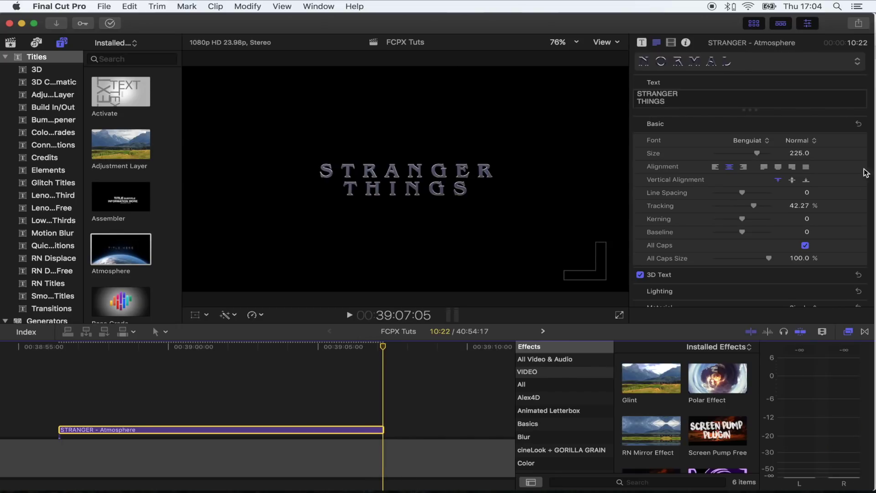
Set the title's text size to 483, tracking to -5.15% and line spacing to -61.
left_click_drag(761, 155, 843, 156)
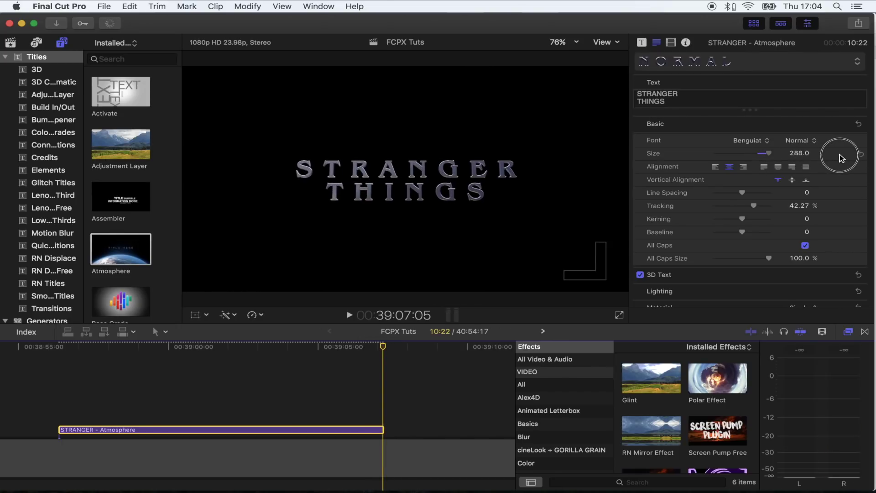
left_click_drag(799, 153, 800, 126)
left_click_drag(755, 209, 742, 209)
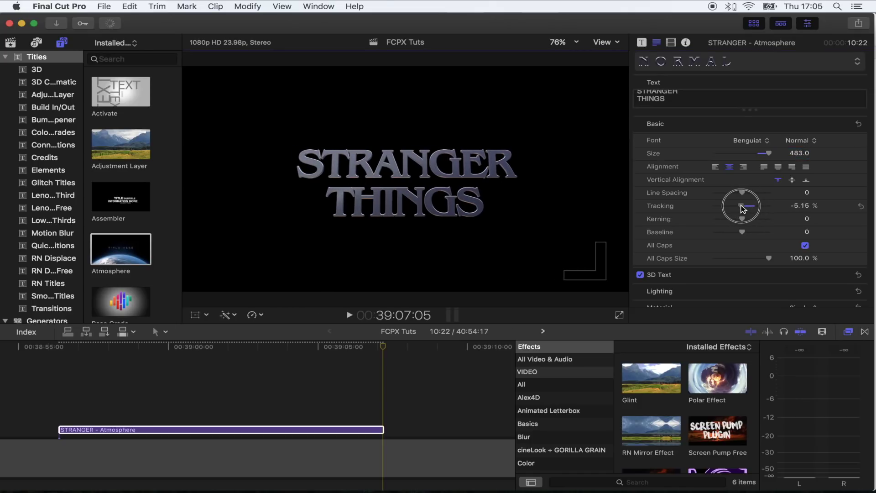
left_click(686, 94)
left_click_drag(742, 193, 729, 197)
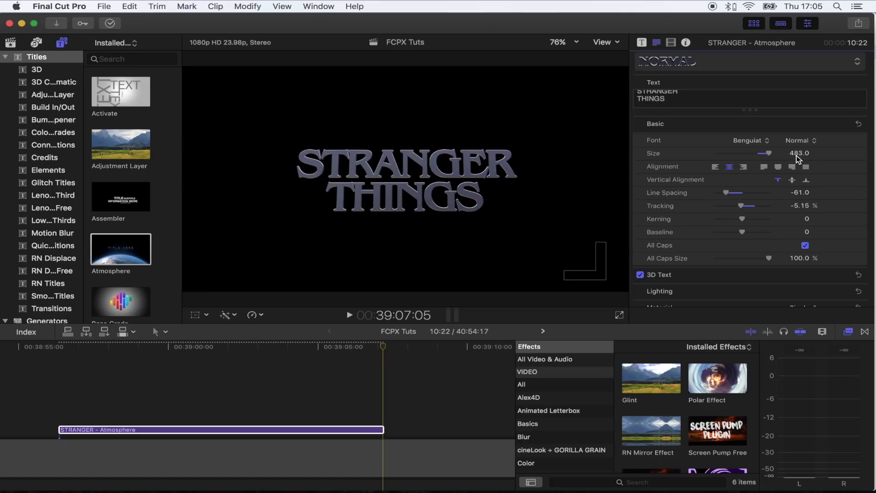
Reveal the 3D Text settings and reduce the text's depth to 1.0.
scroll(803, 187, "down", 3)
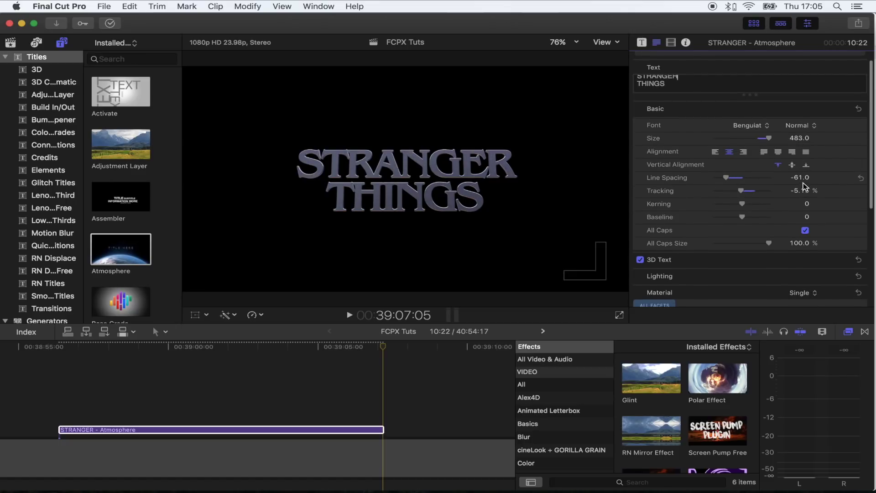
scroll(780, 254, "down", 1)
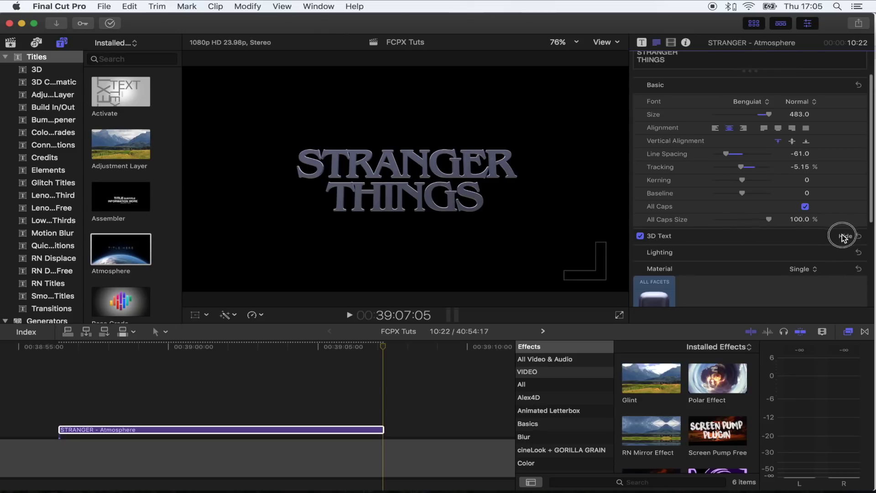
left_click(840, 236)
scroll(771, 205, "down", 4)
left_click_drag(729, 211, 721, 209)
Change the 3D text's front edge to Square Ring and set the front edge width to 8.49.
scroll(726, 214, "down", 4)
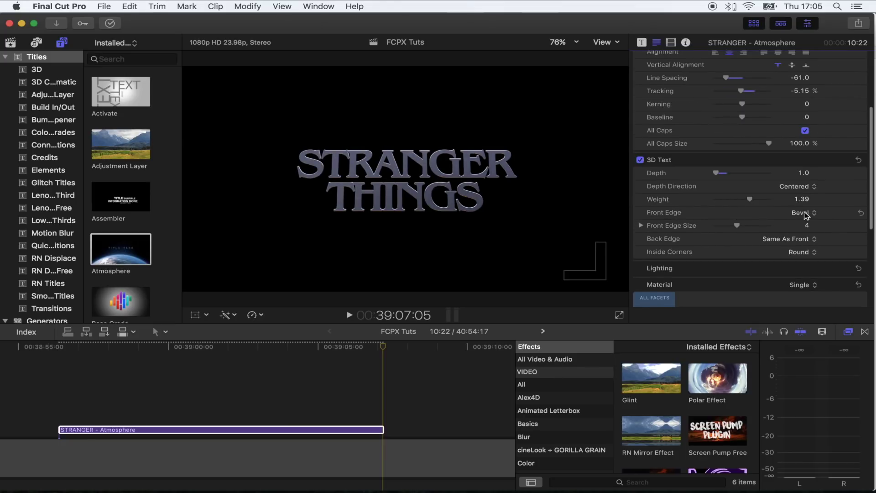
left_click(805, 213)
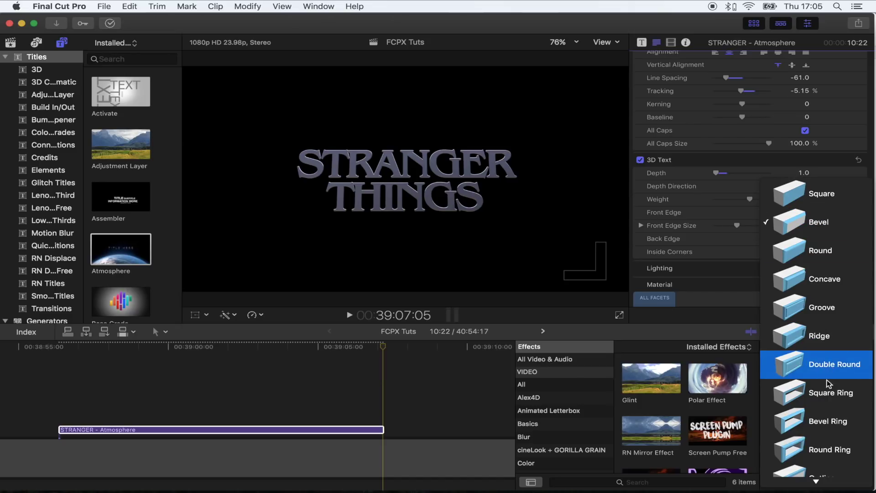
left_click(818, 395)
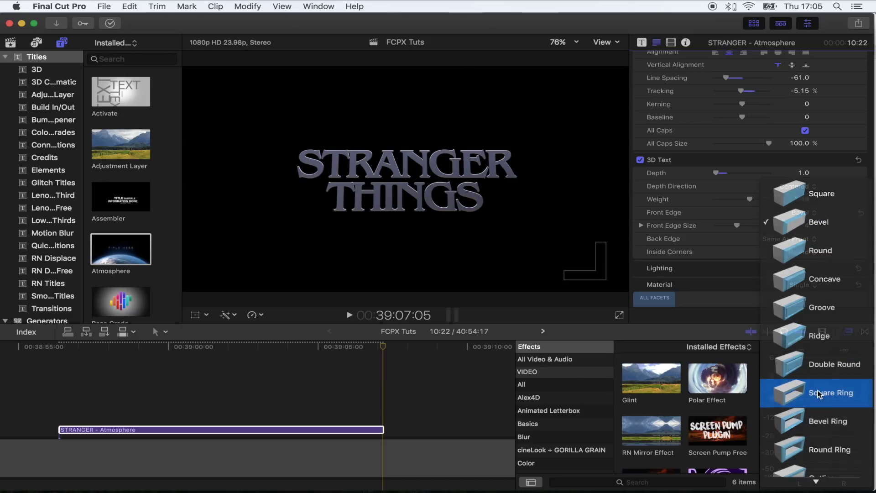
left_click(640, 226)
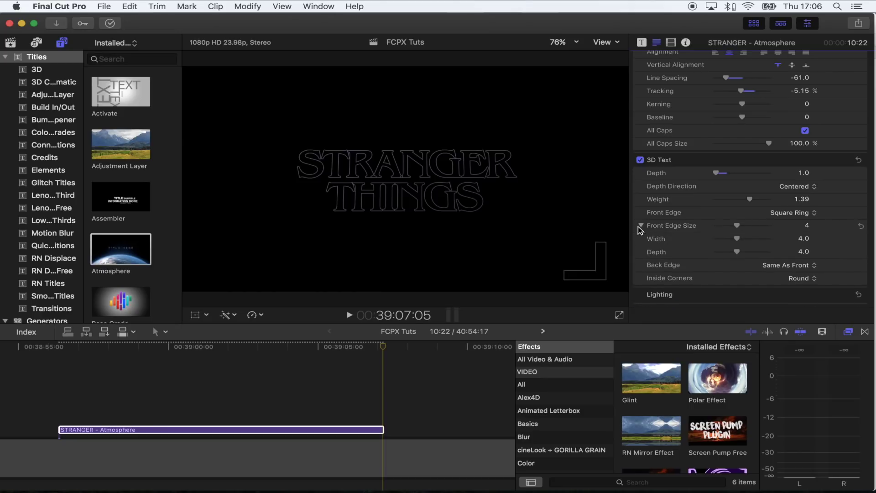
left_click_drag(734, 242, 761, 238)
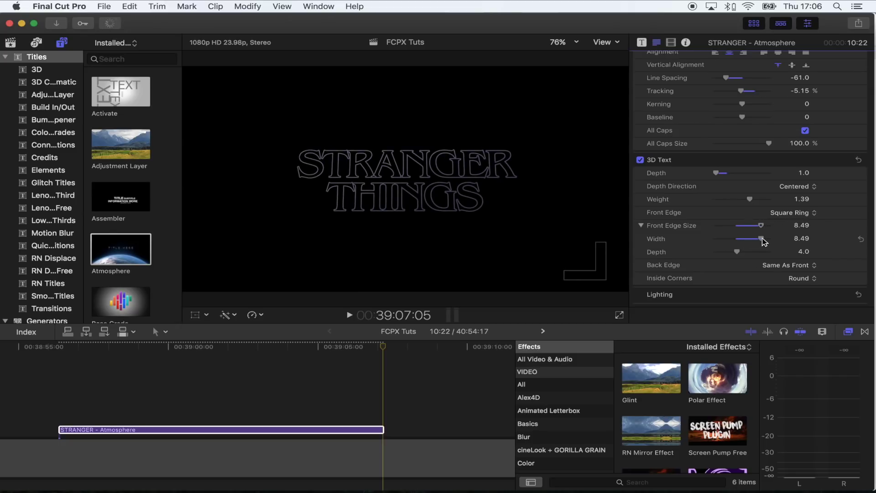
Replace the 3D text's Stainless Steel material with the Basic material.
scroll(706, 177, "down", 5)
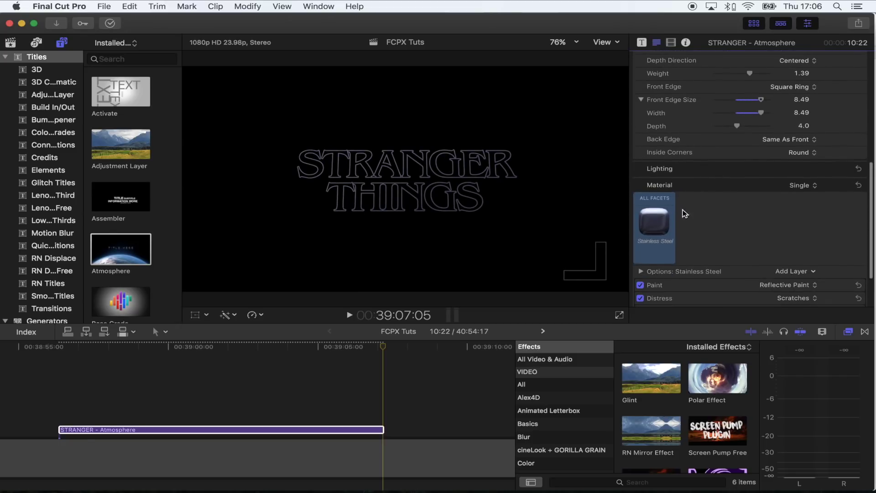
scroll(684, 196, "down", 3)
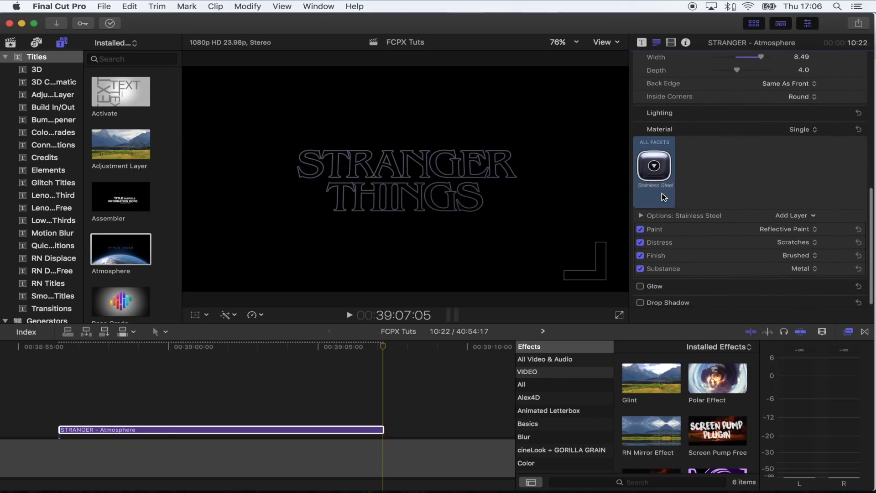
left_click(653, 165)
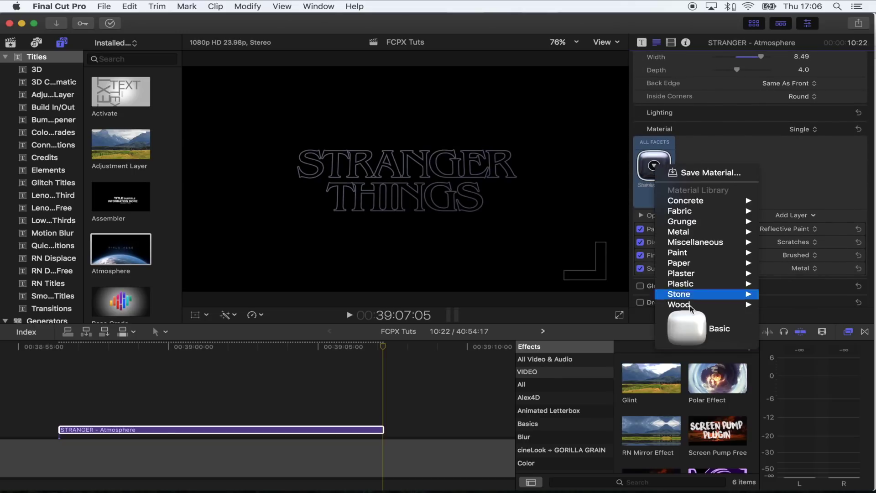
left_click(691, 328)
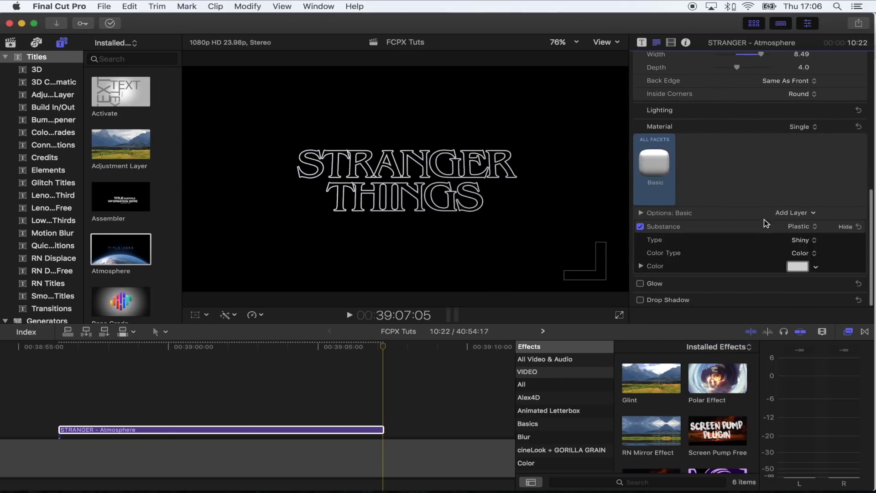
Add a Generic substance layer to the Basic material and delete the Plastic substance layer.
left_click(802, 213)
mouse_move(818, 224)
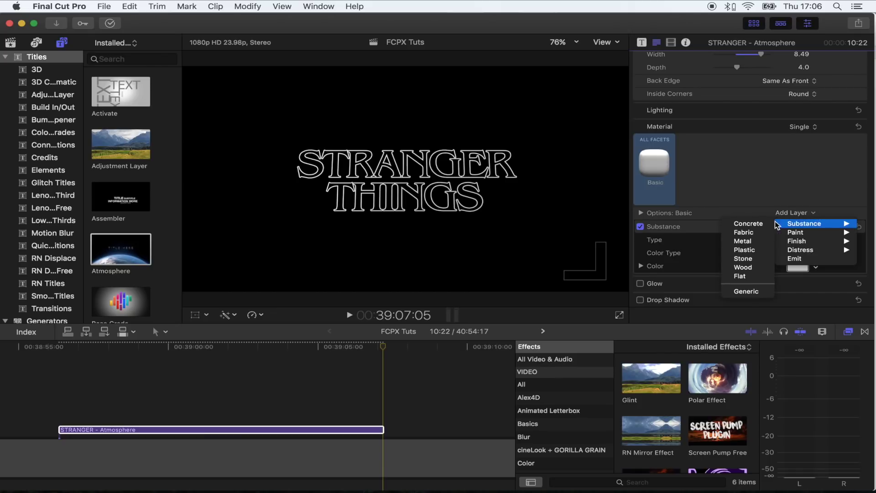
left_click(747, 292)
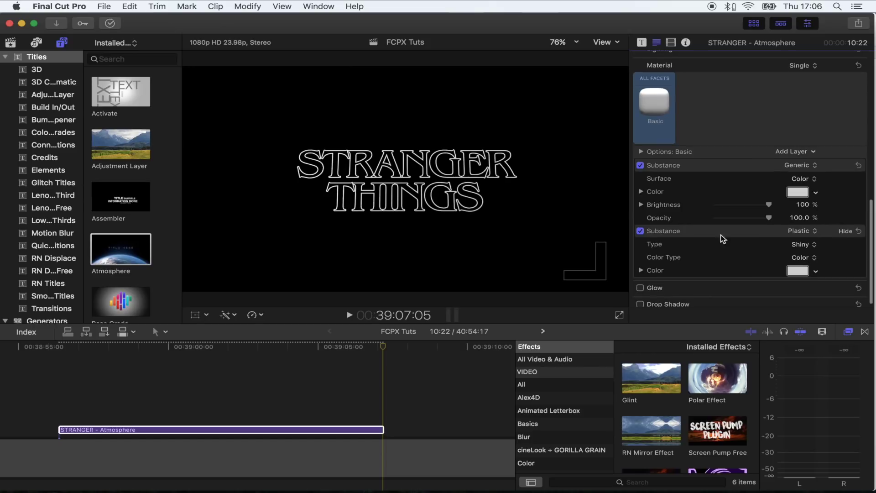
left_click(692, 233)
key("Delete")
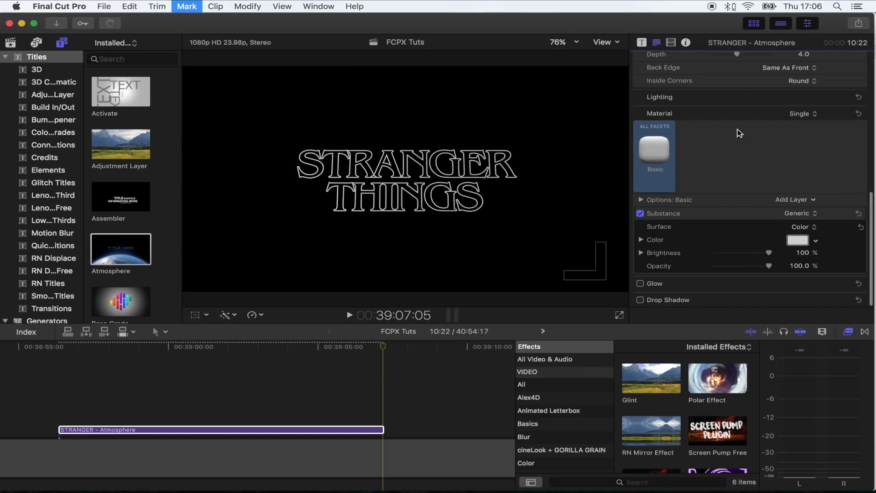
Set the Generic substance's colour to black and close the colour picker.
left_click(796, 242)
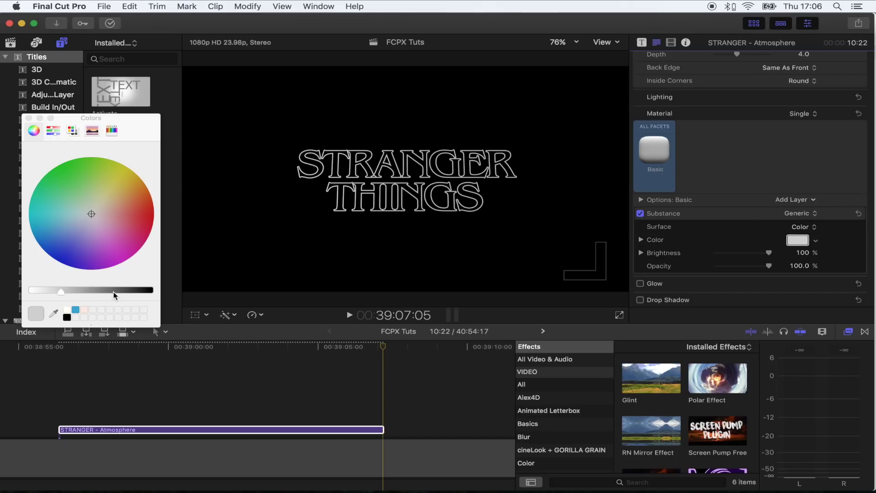
left_click_drag(114, 293, 181, 289)
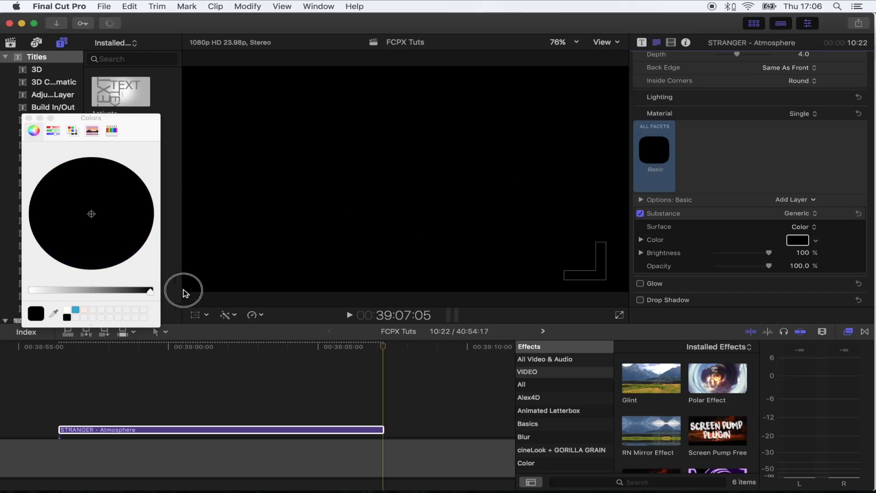
left_click(29, 119)
Add a Polish finish layer to the material and set its Reflectivity to 300%.
left_click(808, 201)
mouse_move(808, 230)
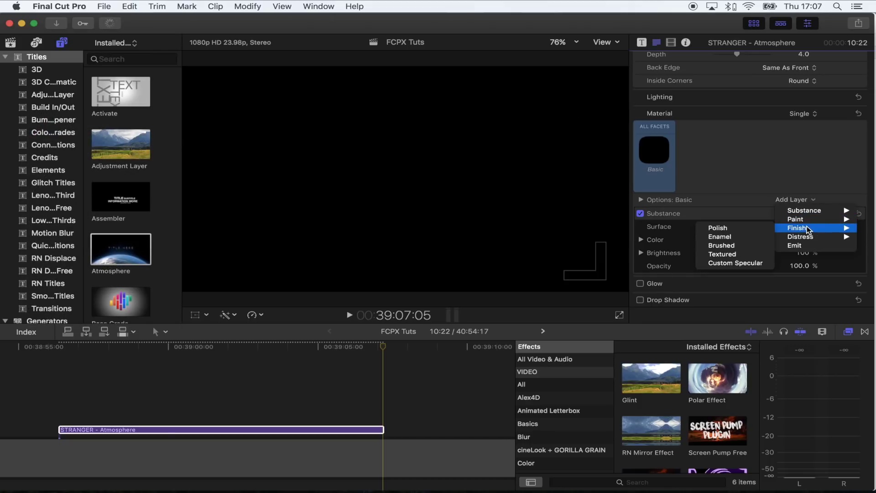
left_click(770, 228)
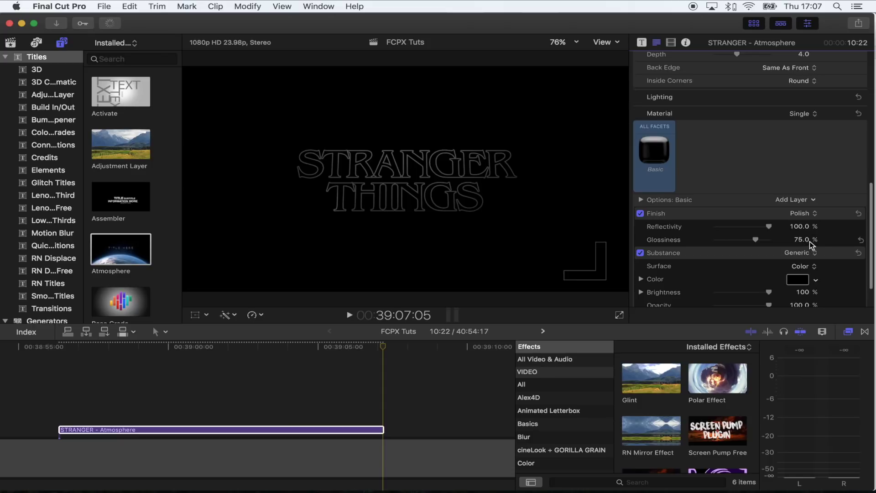
left_click(803, 227)
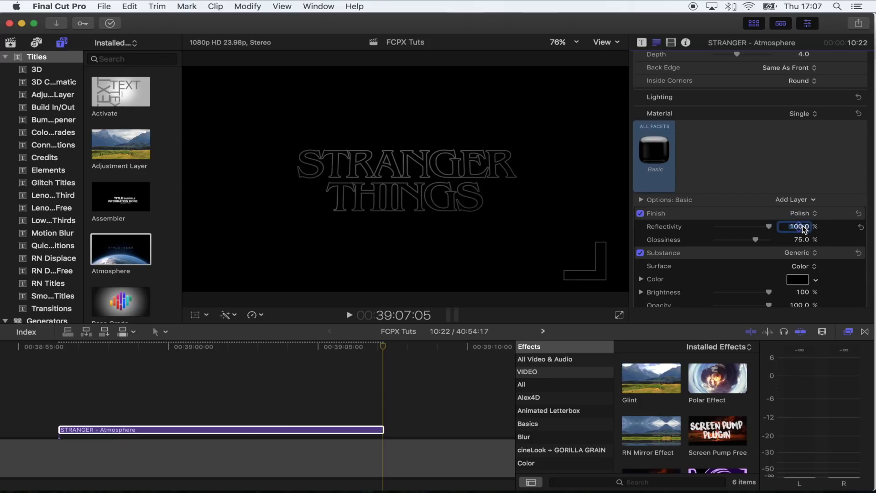
type("300")
key("Return")
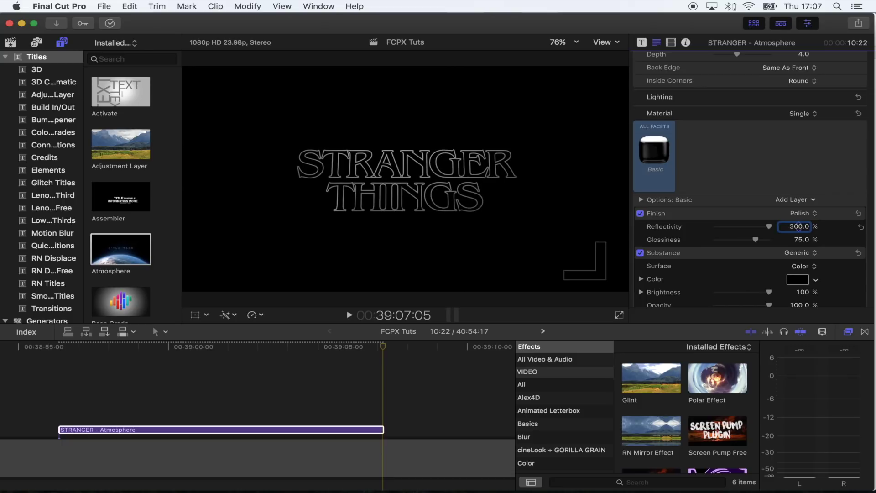
Add a Dirt distress layer to the Basic material and set its type to Dirt 3.
left_click(809, 201)
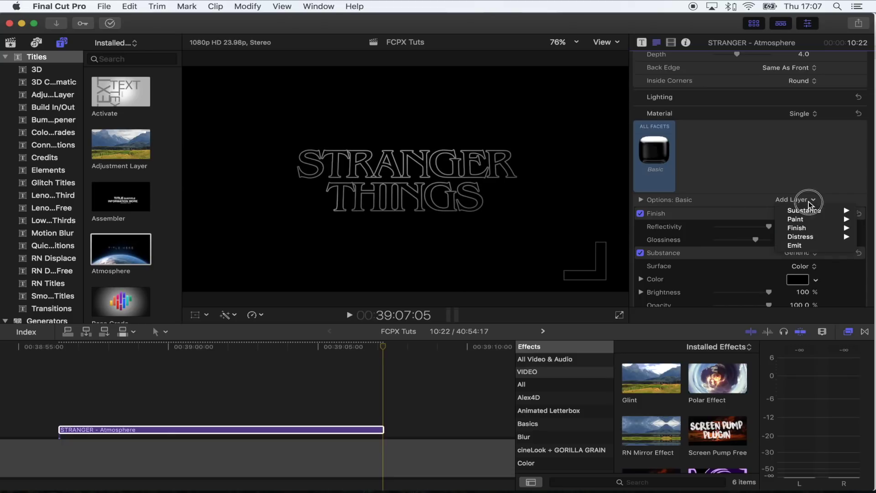
mouse_move(809, 229)
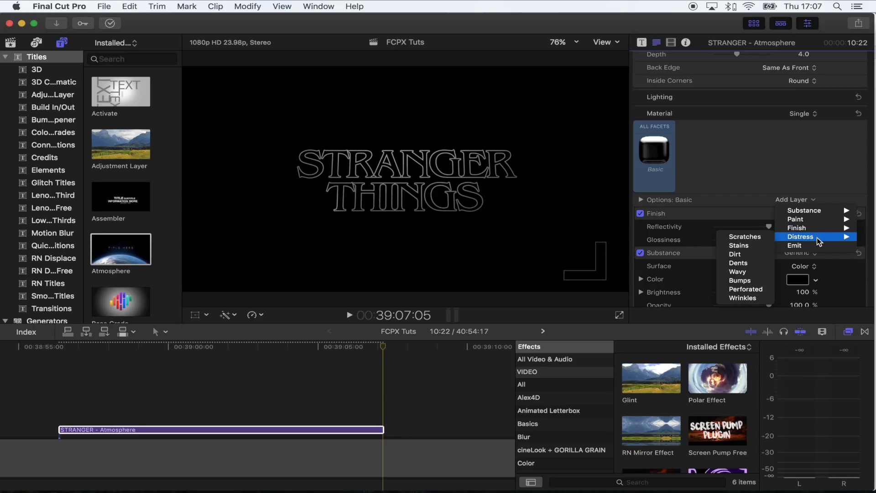
left_click(742, 254)
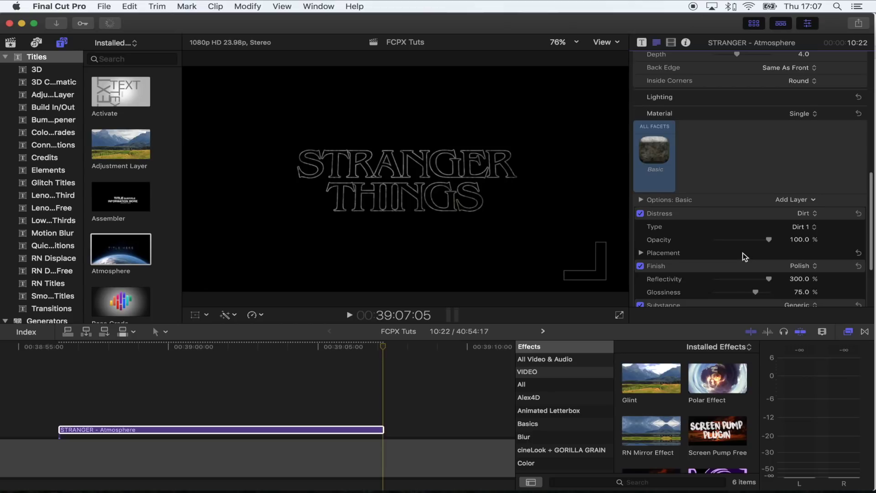
scroll(743, 255, "down", 1)
left_click(805, 216)
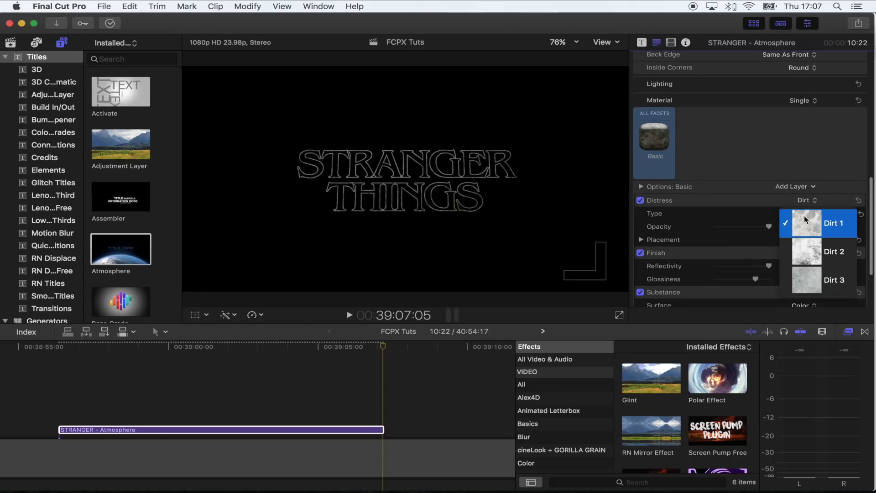
left_click(827, 282)
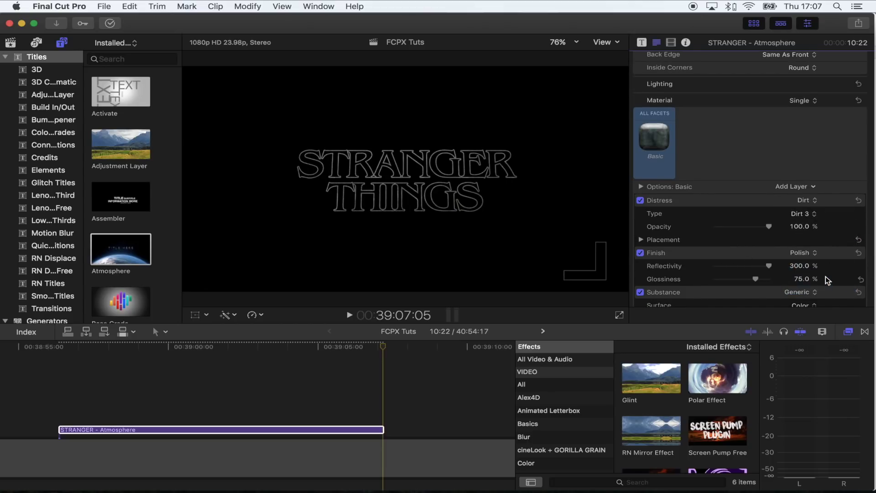
Add an Emit layer to the material, set its colour to red and close the colour picker.
left_click(798, 187)
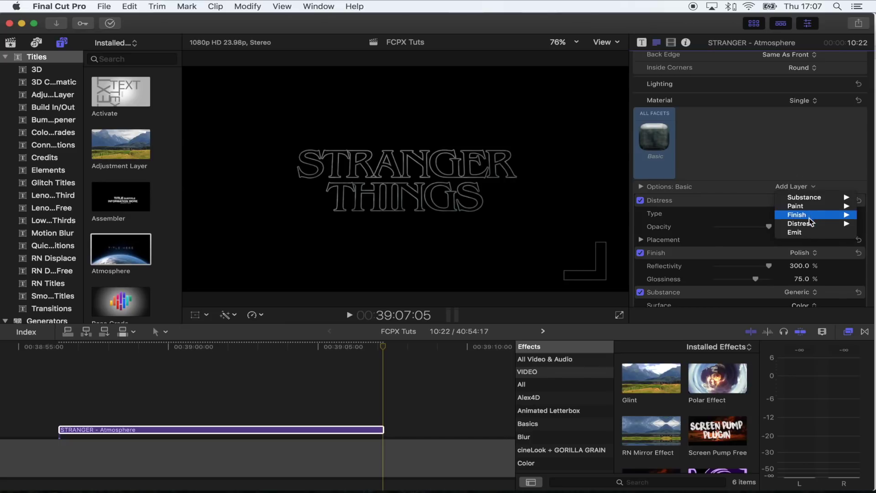
left_click(801, 232)
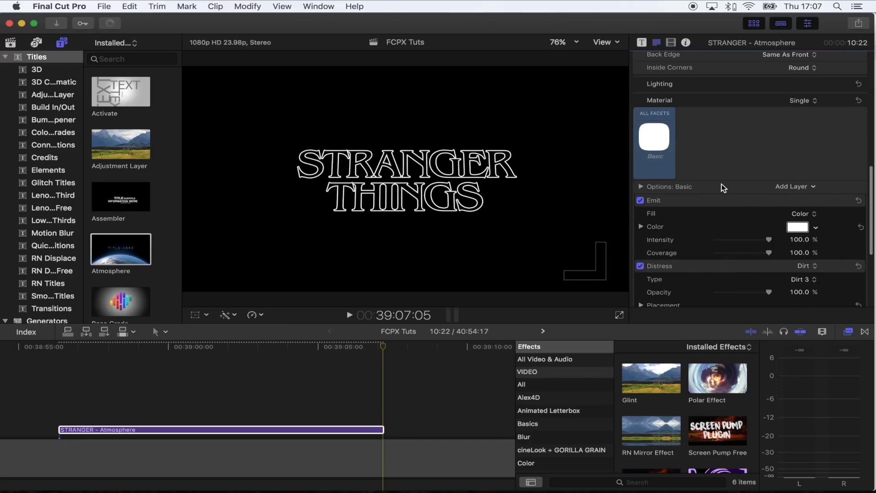
scroll(722, 188, "down", 1)
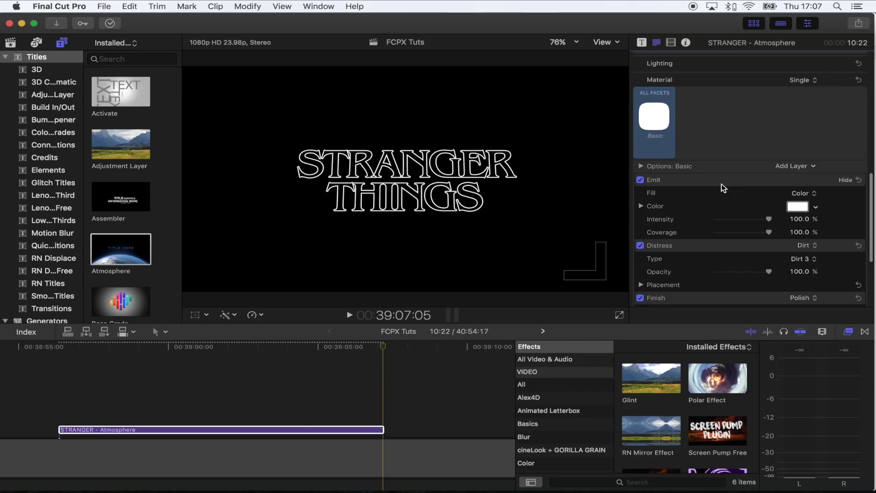
left_click(798, 206)
left_click_drag(110, 204, 179, 219)
left_click(29, 117)
scroll(715, 175, "up", 10)
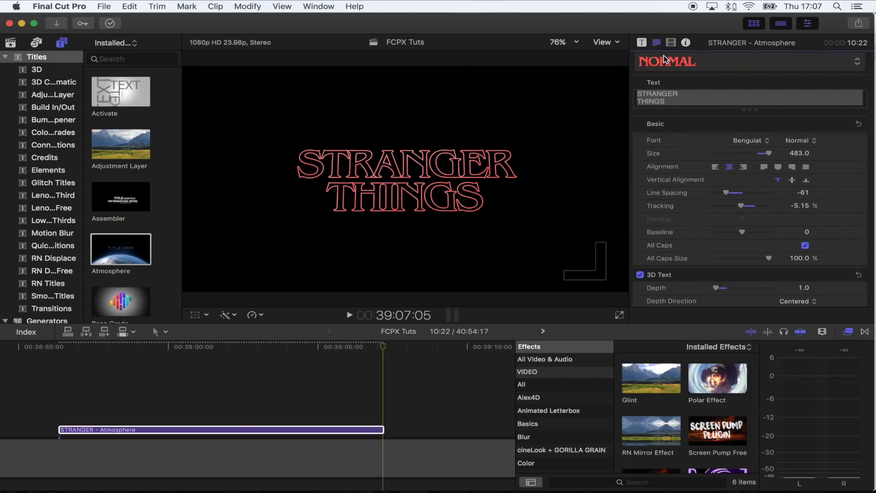
Find the Shapes generator by searching for "shapes" and place it above the end of the title clip in the timeline.
left_click(671, 43)
left_click(360, 388)
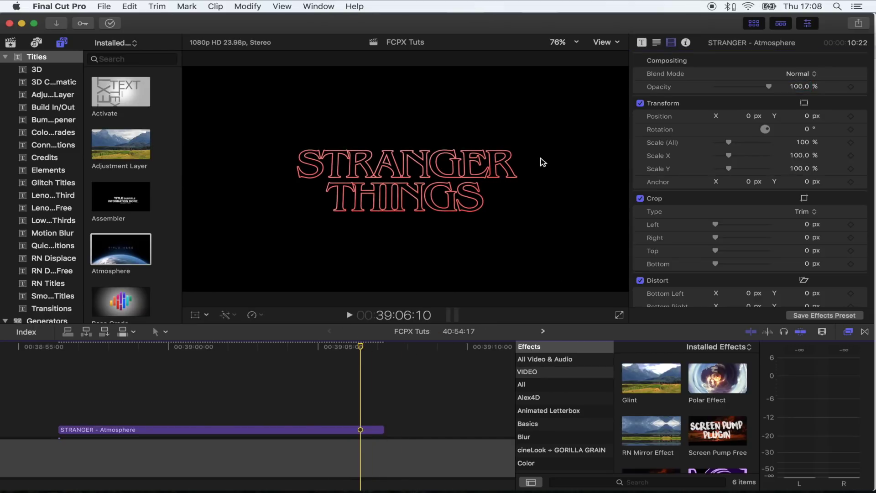
left_click(374, 347)
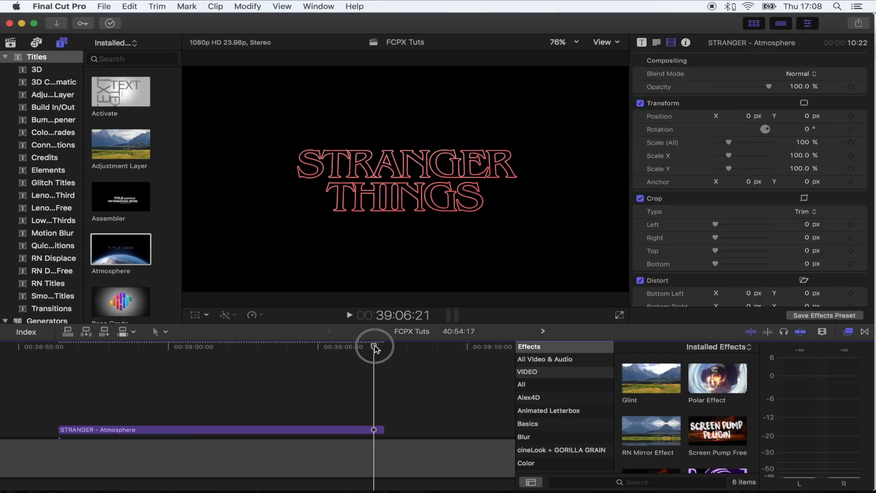
left_click(62, 44)
left_click(63, 43)
scroll(56, 174, "down", 2)
scroll(57, 174, "down", 1)
left_click(45, 262)
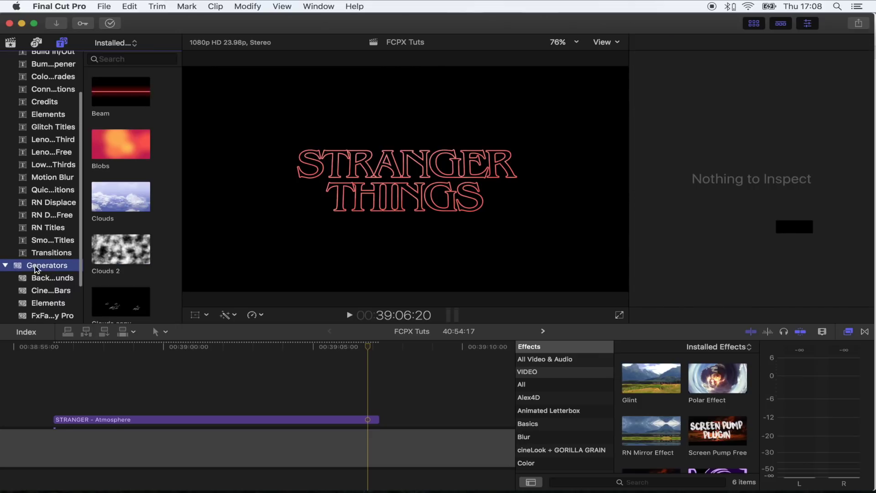
left_click(120, 61)
type("shapes")
left_click_drag(108, 96, 332, 389)
left_click(352, 358)
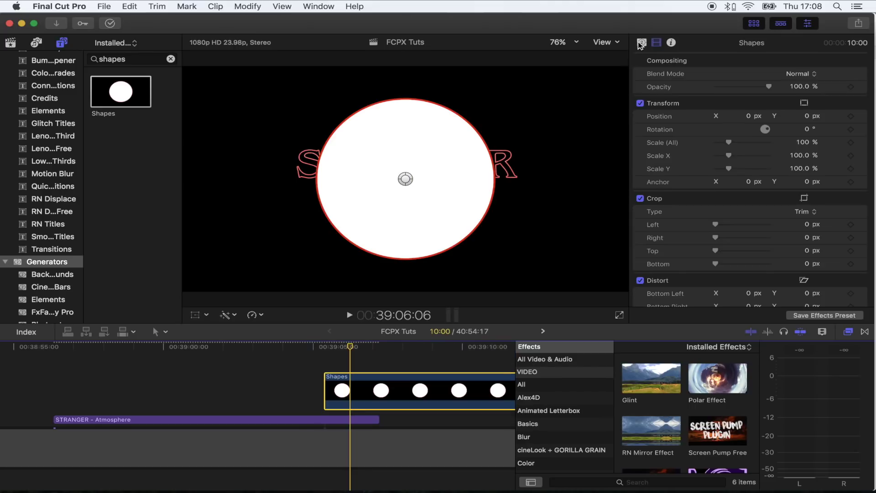
Change the shape to an unfilled Rectangle and set its drop shadow opacity, blur and distance to 0.
left_click(642, 42)
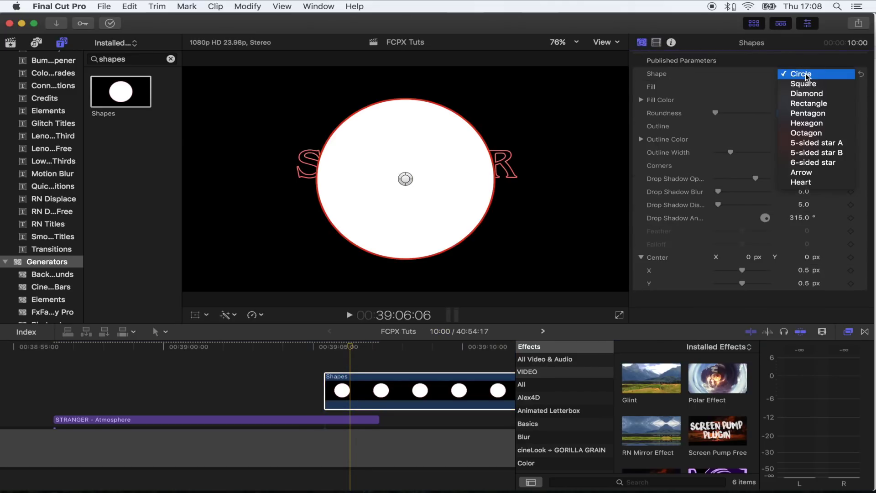
left_click(809, 103)
left_click(804, 86)
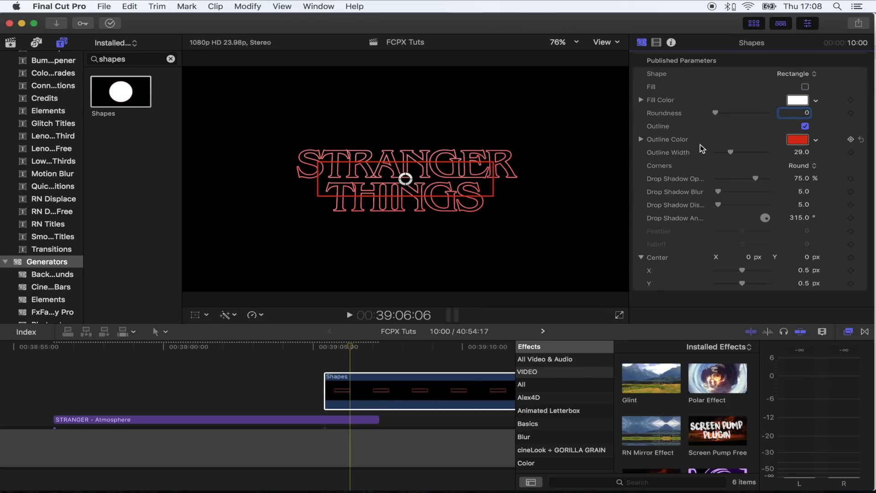
left_click_drag(727, 181, 687, 195)
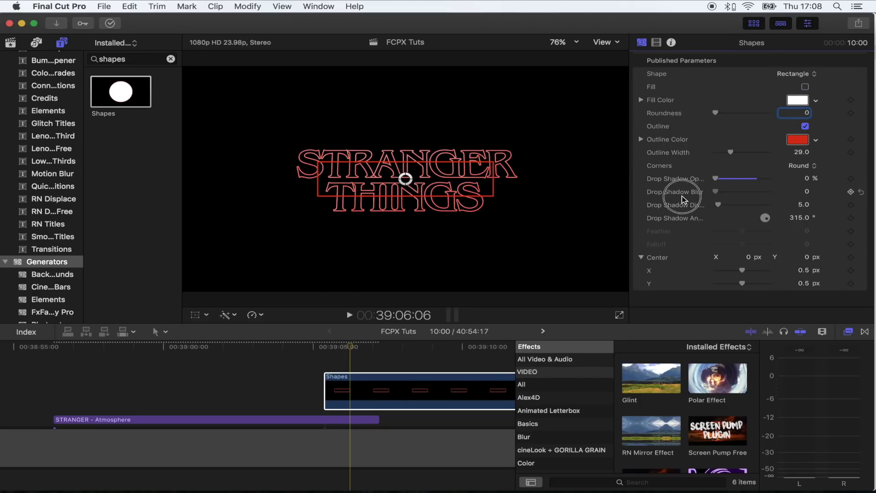
Transform the rectangle into a thin title-wide bar just above STRANGER, about 124% by 6% scale, and set its outline width to 36.67.
left_click(195, 315)
left_click_drag(183, 178, 132, 179)
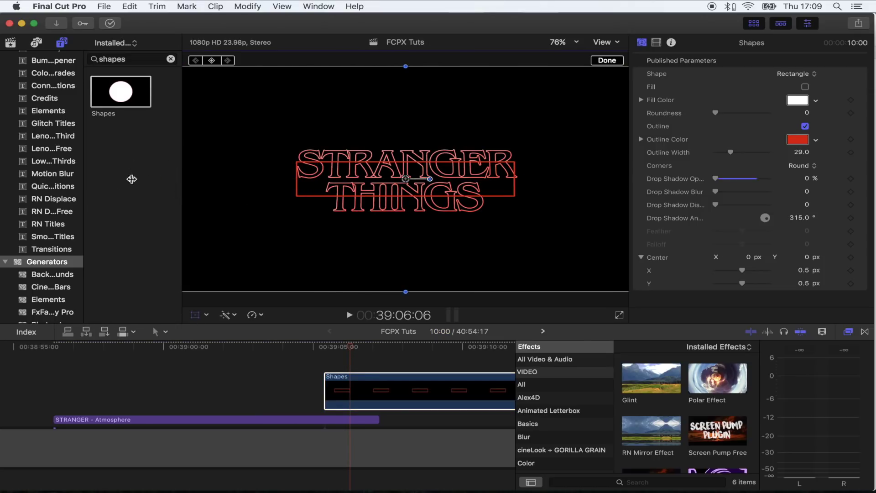
left_click_drag(402, 287, 406, 145)
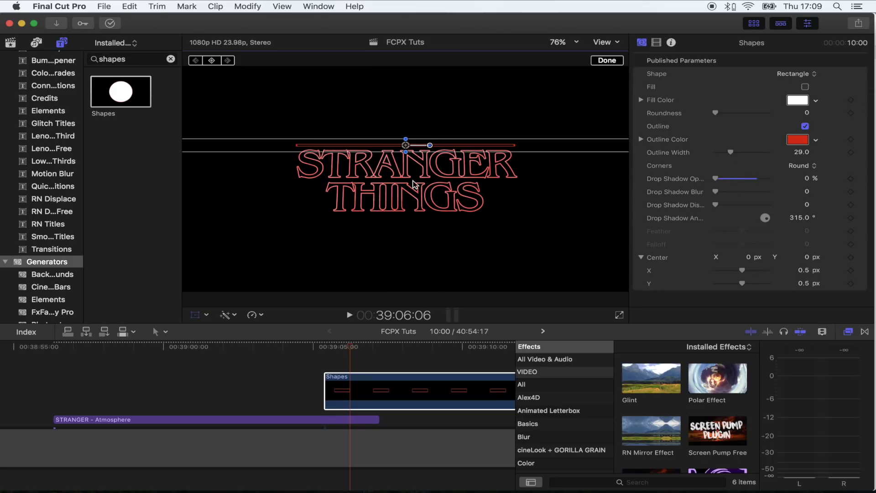
left_click_drag(733, 152, 734, 151)
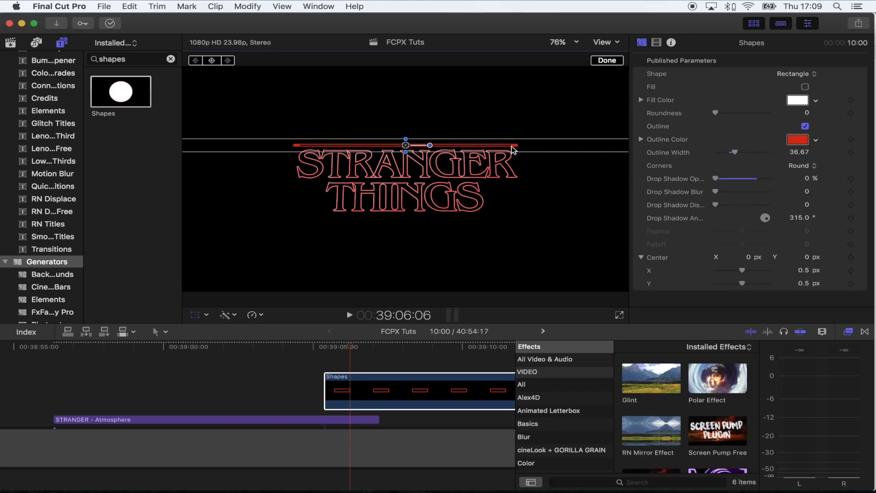
left_click(607, 61)
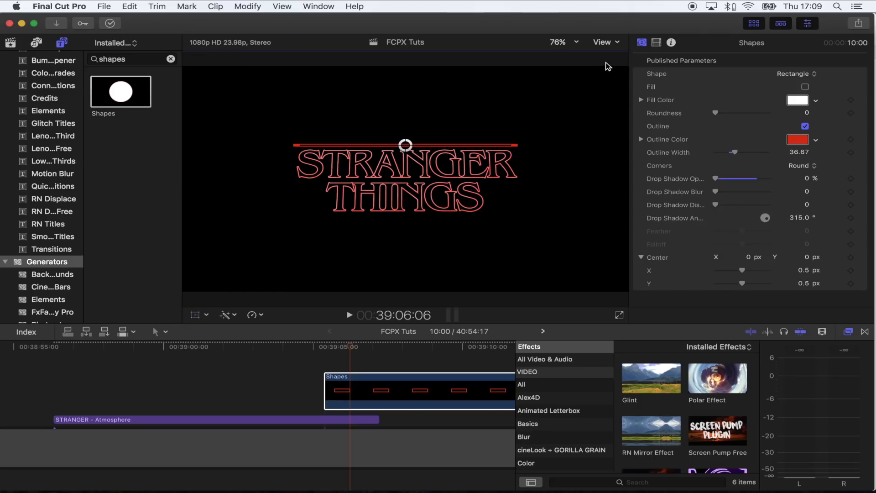
Crop the bar's left and right ends by 589 px each.
left_click(657, 42)
scroll(765, 214, "down", 3)
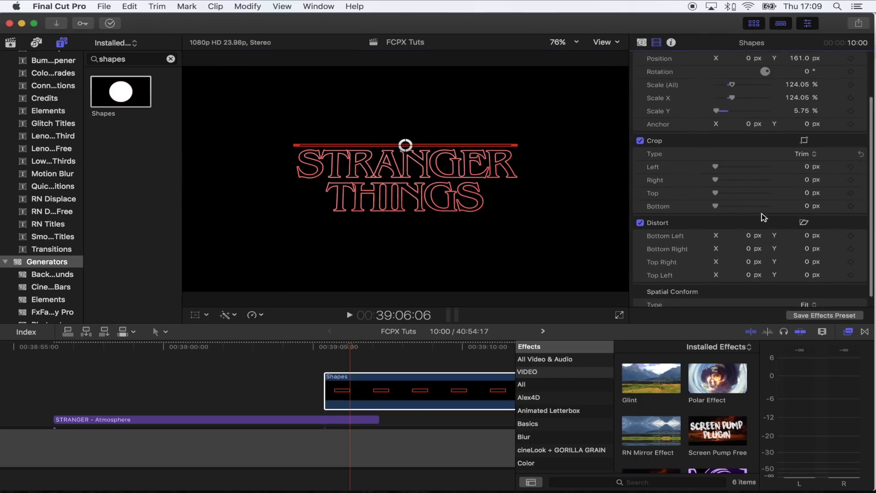
scroll(735, 151, "up", 3)
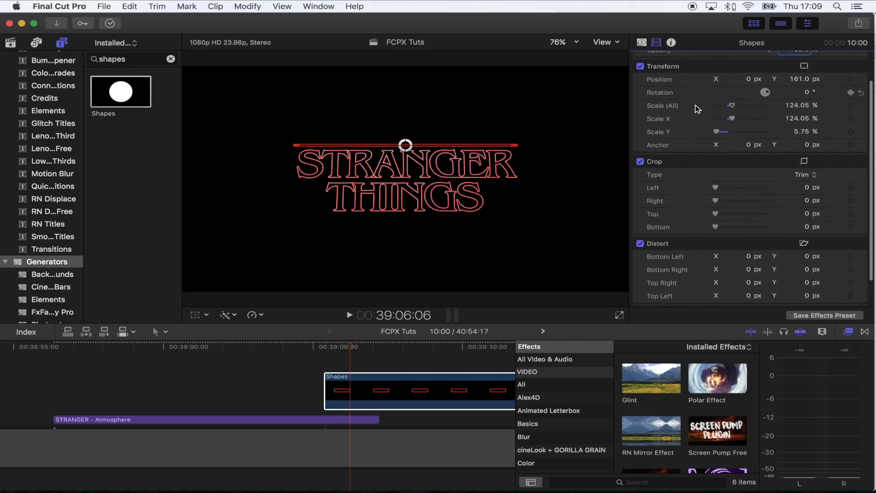
scroll(697, 109, "down", 1)
left_click_drag(716, 180, 744, 193)
Duplicate the Shapes clip so the copy sits on top of the original, and select the upper clip.
left_click(371, 355)
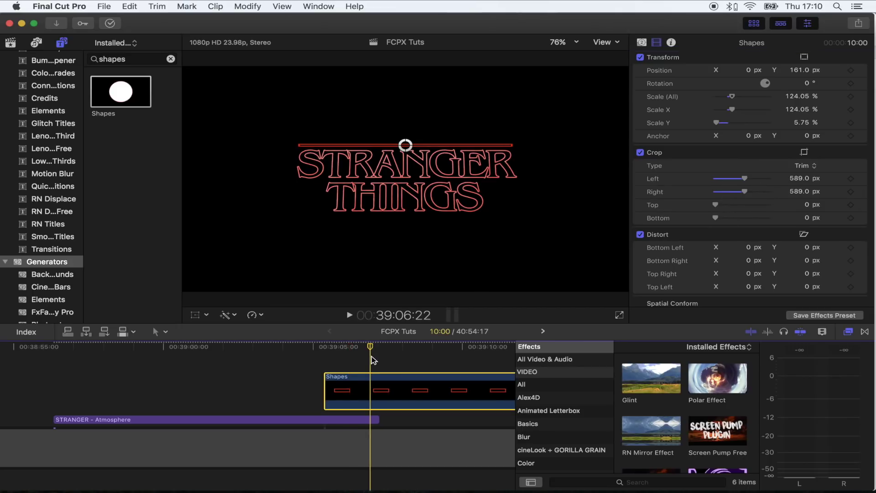
scroll(360, 358, "right", 2)
left_click(343, 352)
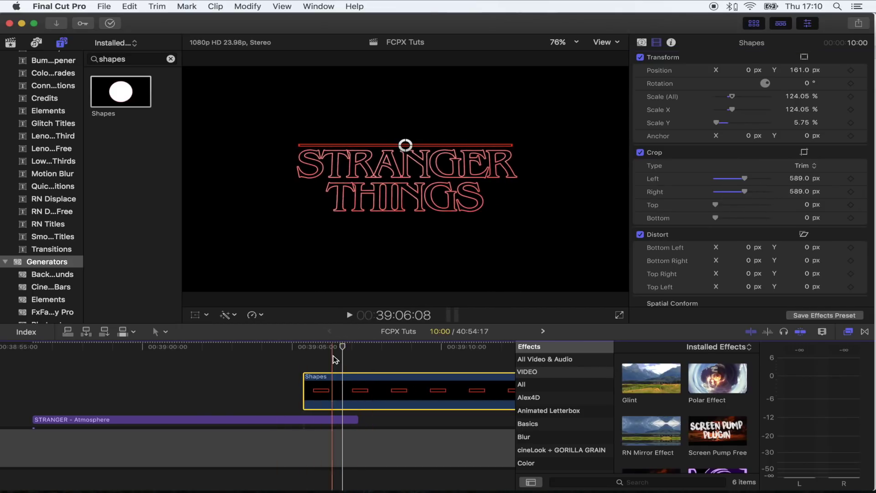
left_click(347, 349)
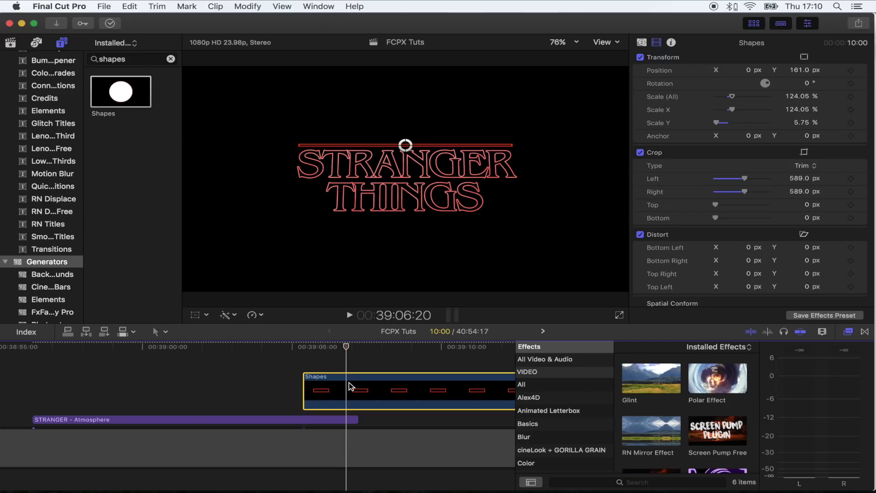
key("super+c")
key("super+v")
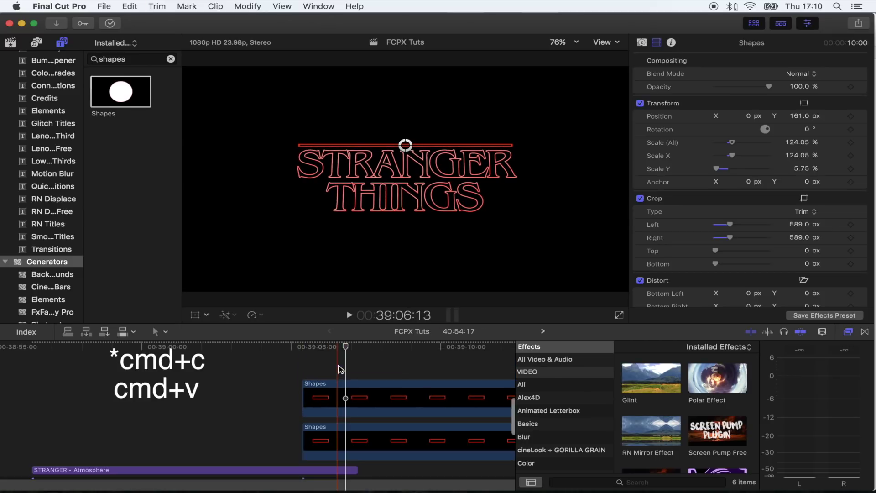
left_click(348, 395)
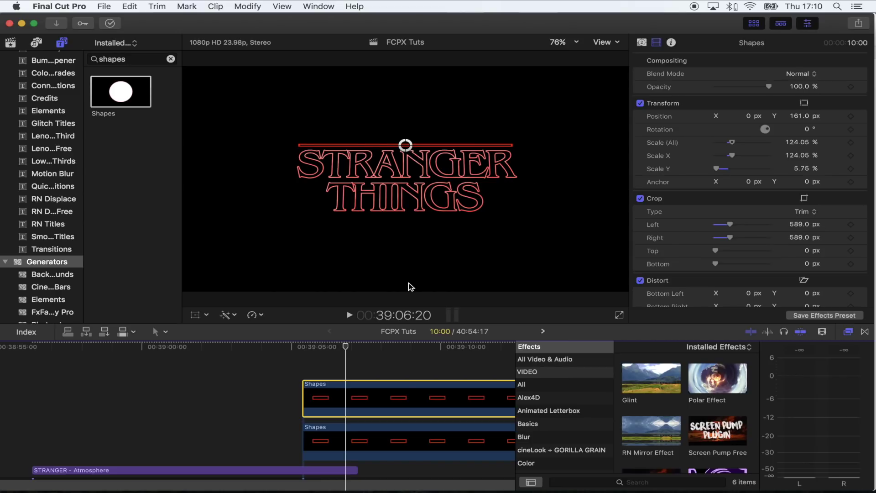
Set the S of STRANGER in the title to size 624 and lower its baseline to -89.
left_click(335, 470)
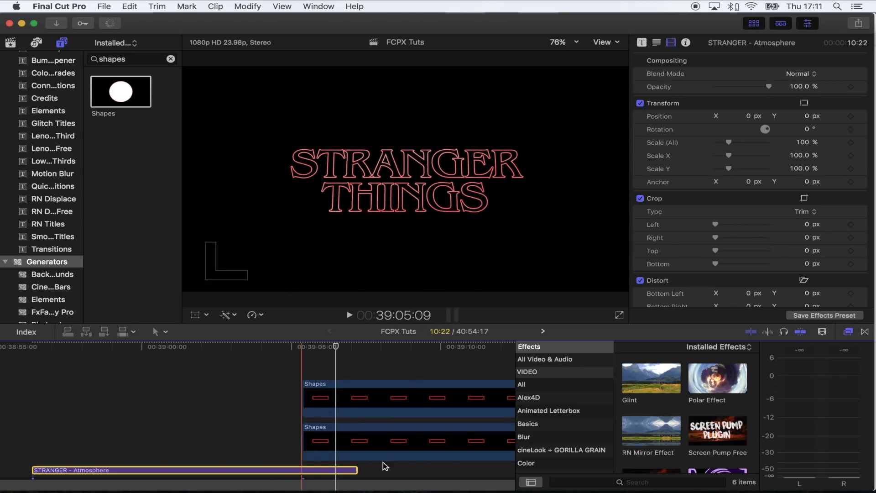
left_click(656, 42)
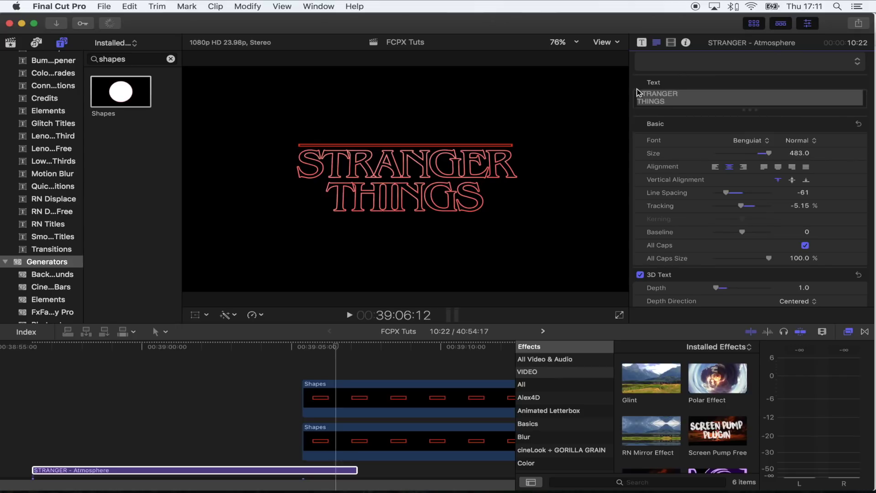
left_click(637, 93)
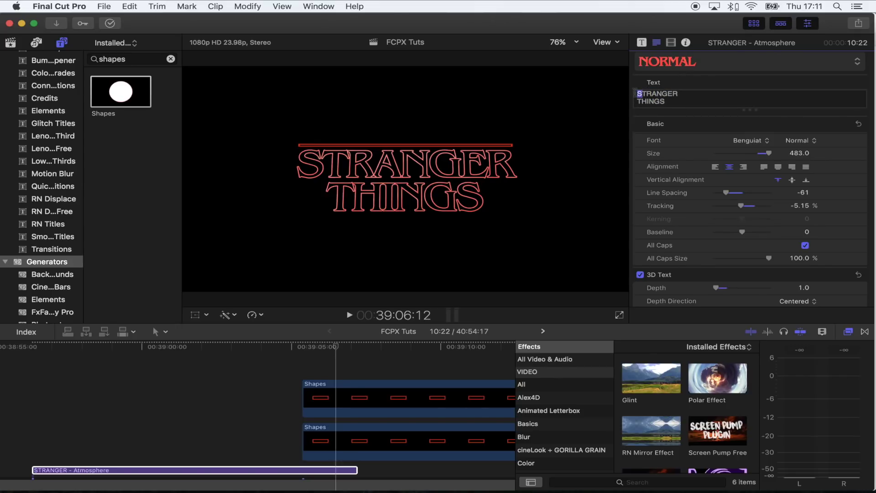
type("624")
key("Return")
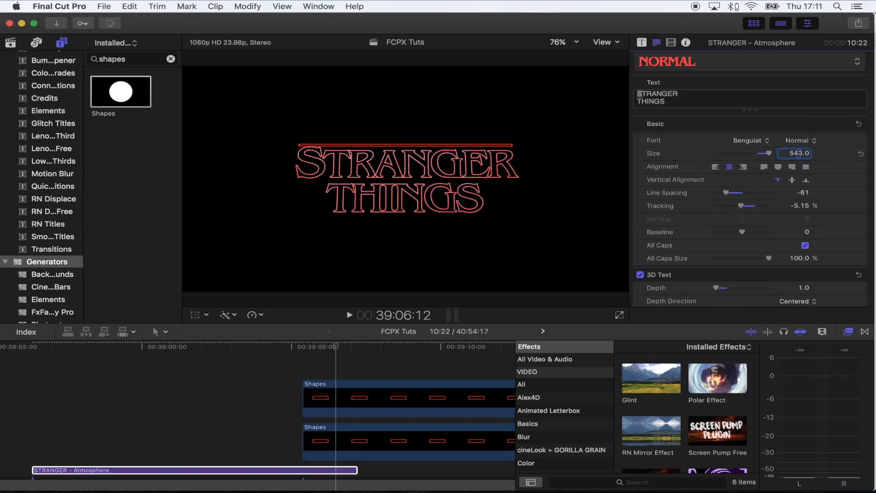
left_click_drag(742, 234, 722, 232)
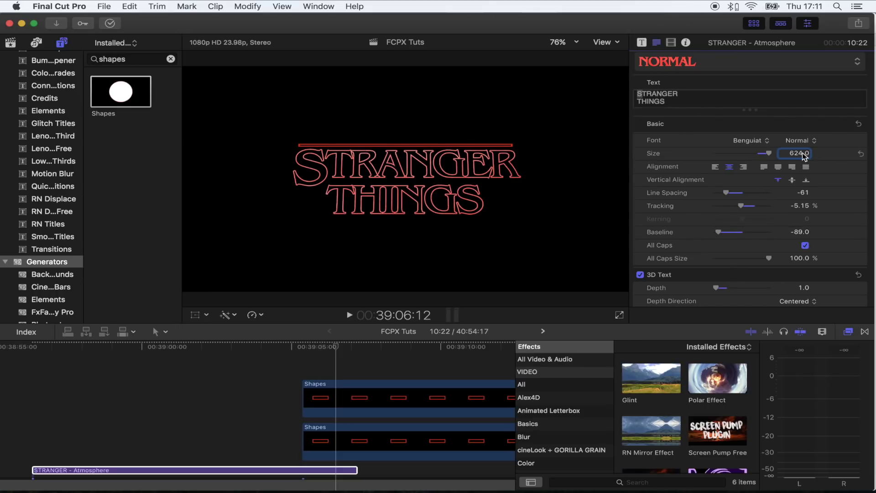
Set the R at the end of STRANGER to size 624 with baseline -95, and set the line spacing to -72.
left_click_drag(672, 94, 679, 95)
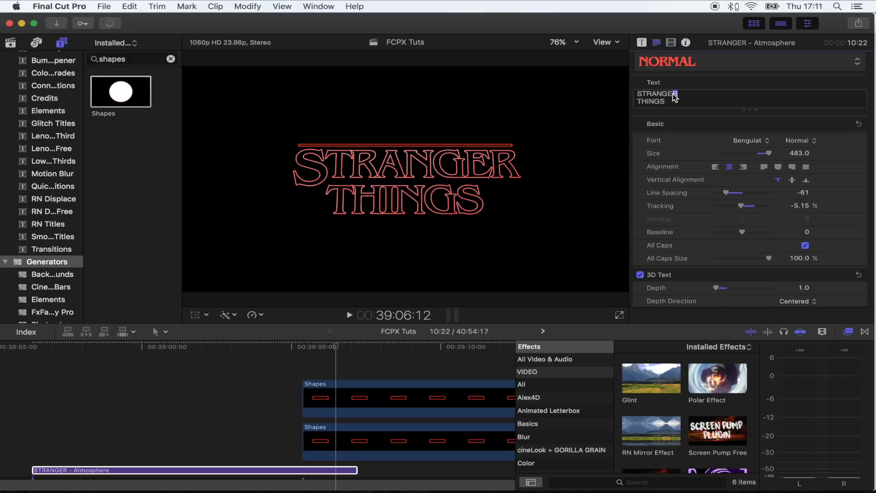
left_click_drag(726, 192, 723, 193)
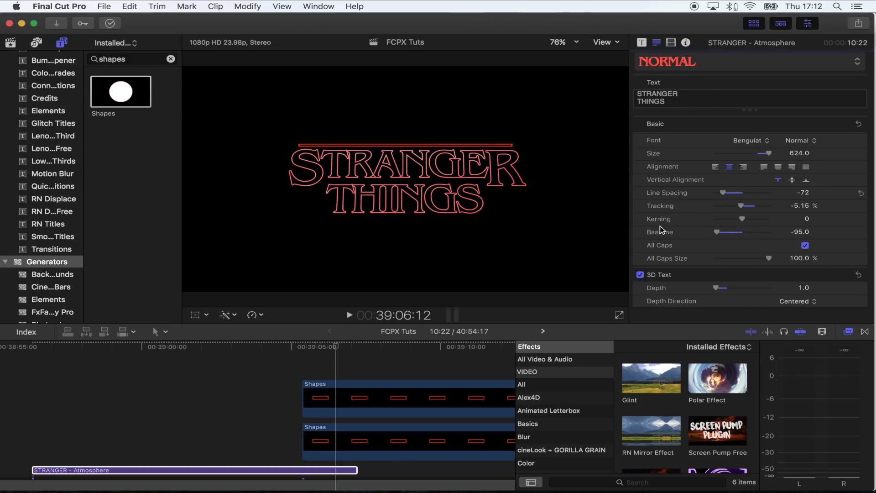
Place the playhead over the Shapes clips and select the upper Shapes clip.
scroll(322, 365, "up", 1)
left_click(321, 362)
left_click(316, 388)
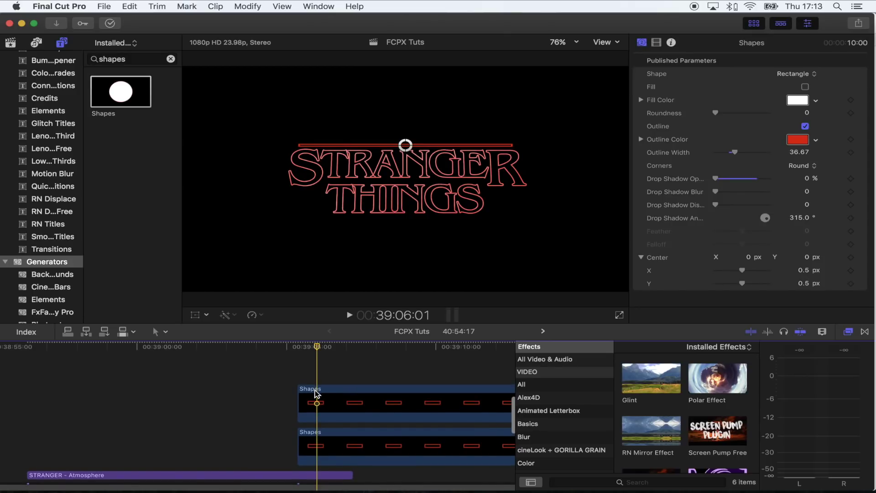
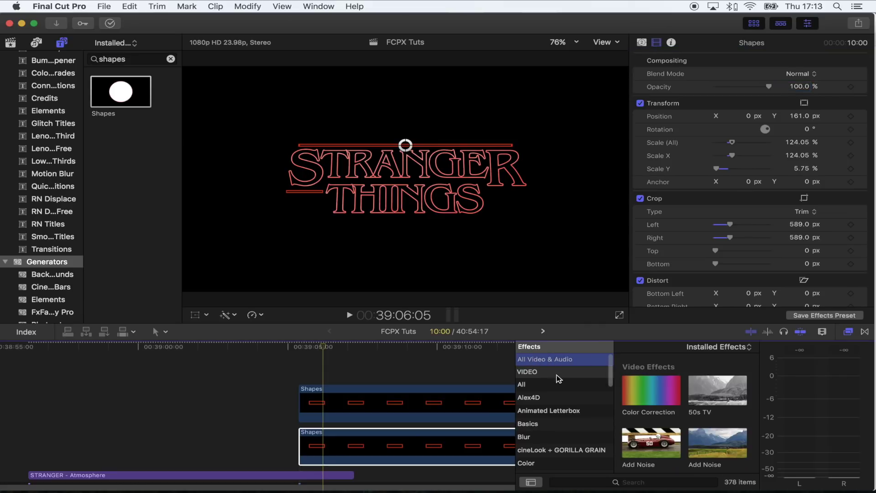
Apply a Shape Mask to the lower Shapes clip, narrow the mask to the long bar's center and set Feather to 4.
left_click(543, 454)
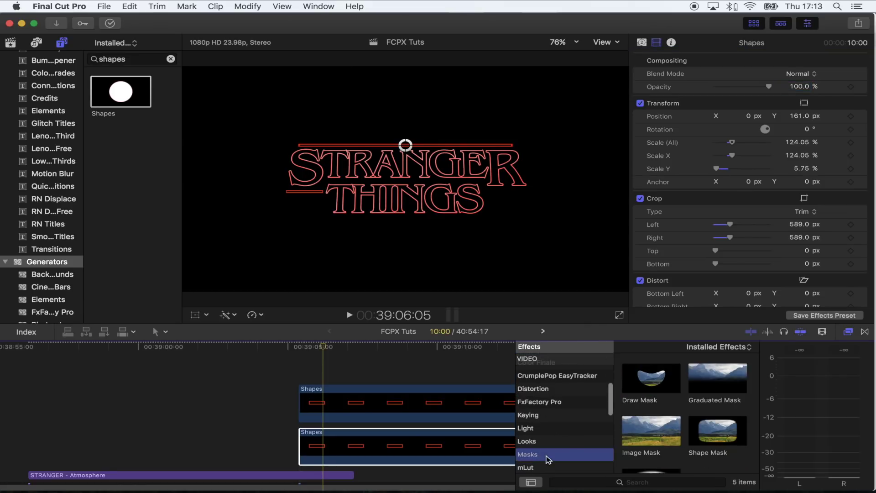
left_click_drag(719, 438, 349, 446)
left_click_drag(580, 146, 405, 146)
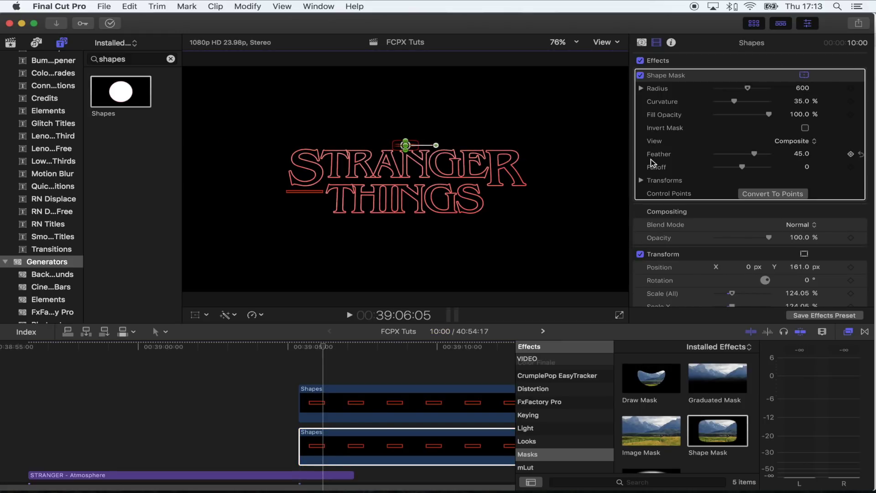
scroll(733, 142, "down", 1)
left_click_drag(753, 146, 743, 145)
Keyframe the long bar's mask scale from 0% at the clip start (39:05:09) to 1161% at 39:06:10.
left_click(643, 170)
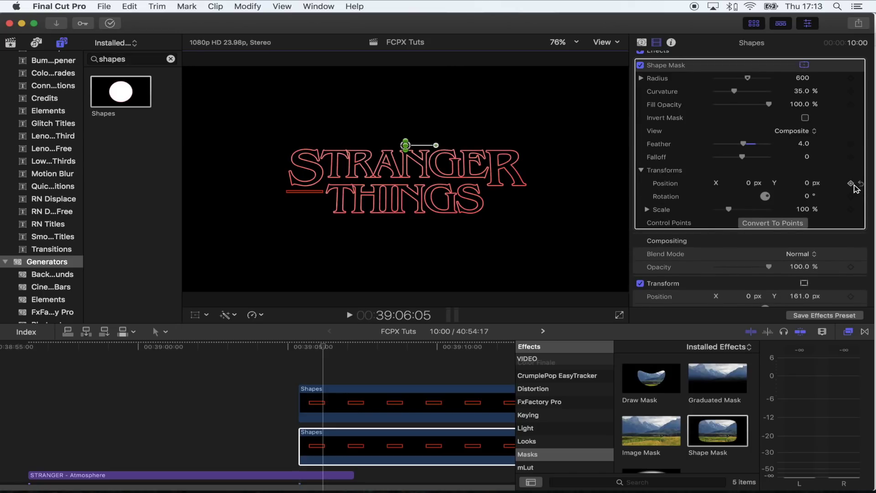
left_click_drag(323, 346, 300, 349)
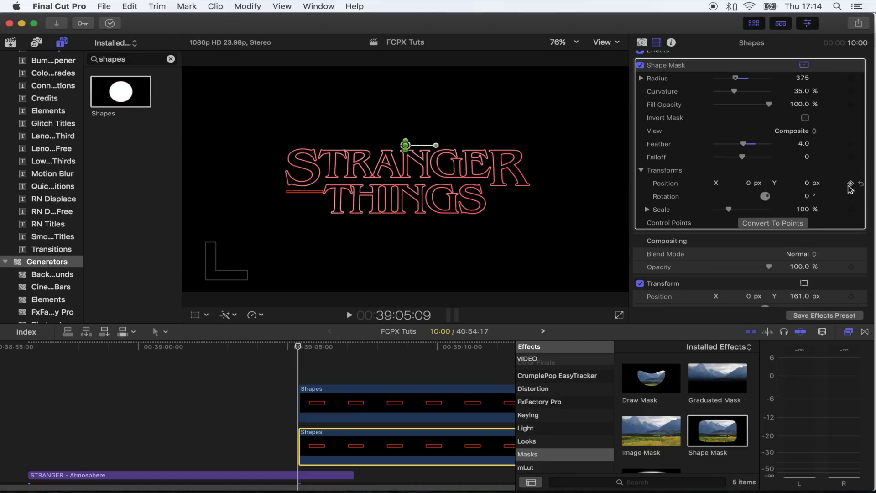
left_click(851, 209)
left_click_drag(729, 209, 698, 214)
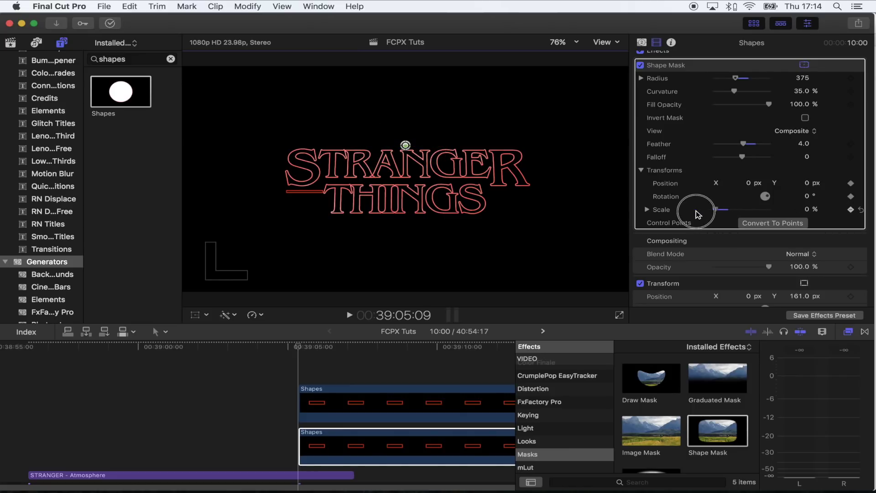
left_click_drag(286, 347, 332, 352)
left_click_drag(730, 206, 802, 211)
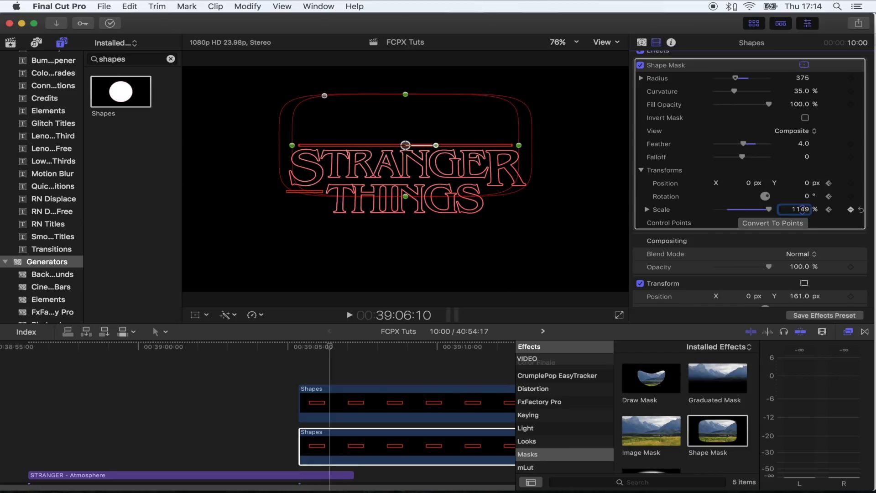
Play back the long bar's reveal from the start of the Shapes clips.
left_click(314, 351)
left_click(314, 360)
key("space")
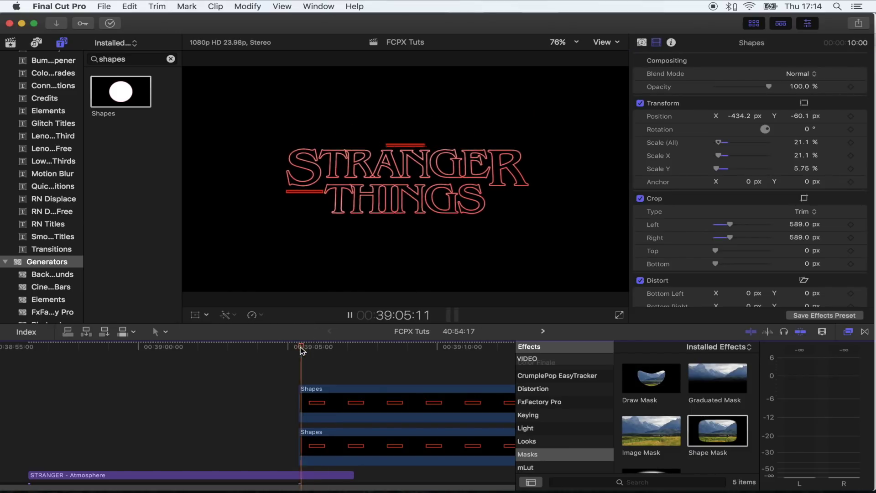
left_click(305, 350)
Apply a Shape Mask to the upper Shapes clip and keyframe the mask's position, rotation and scale at 39:05:09.
left_click(319, 404)
scroll(273, 365, "right", 3)
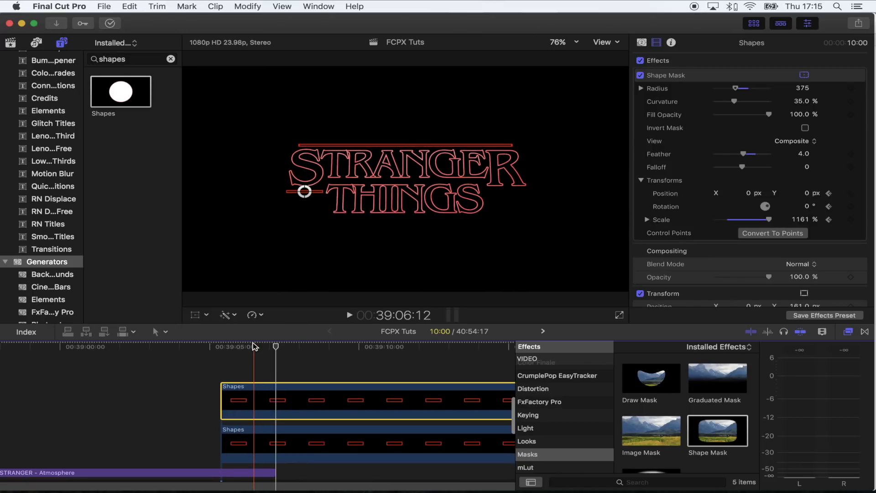
left_click(221, 347)
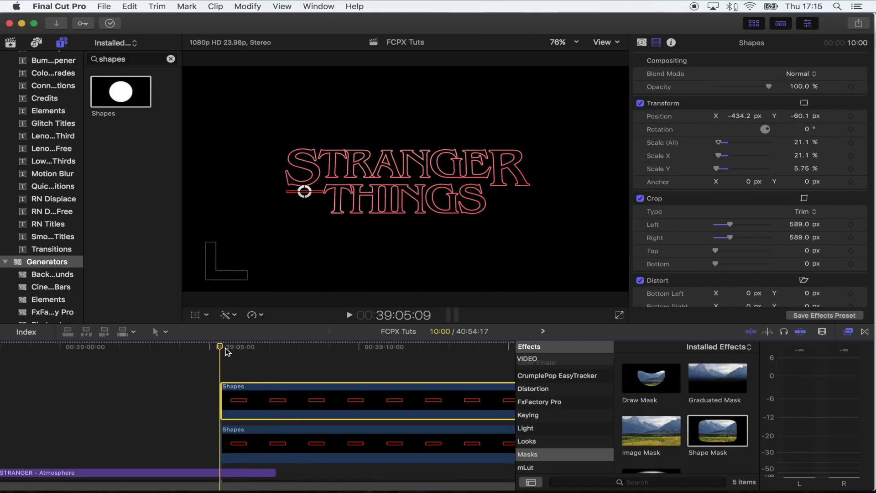
left_click_drag(714, 429, 238, 397)
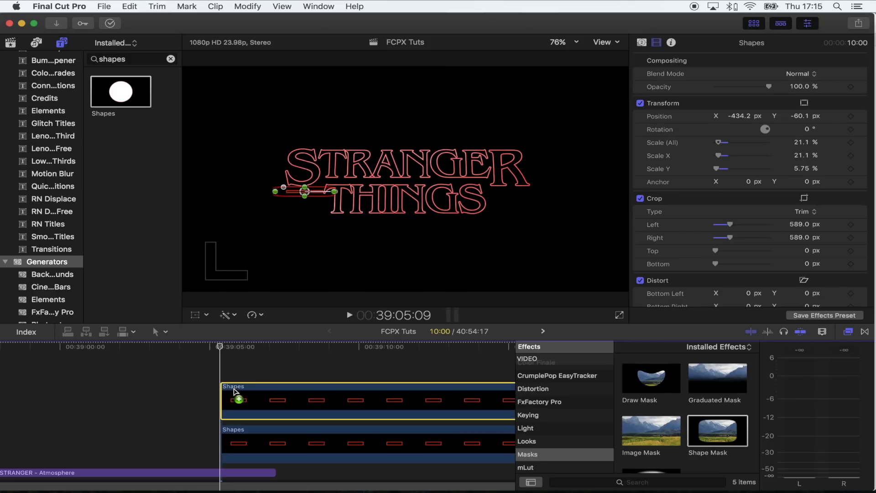
left_click(641, 180)
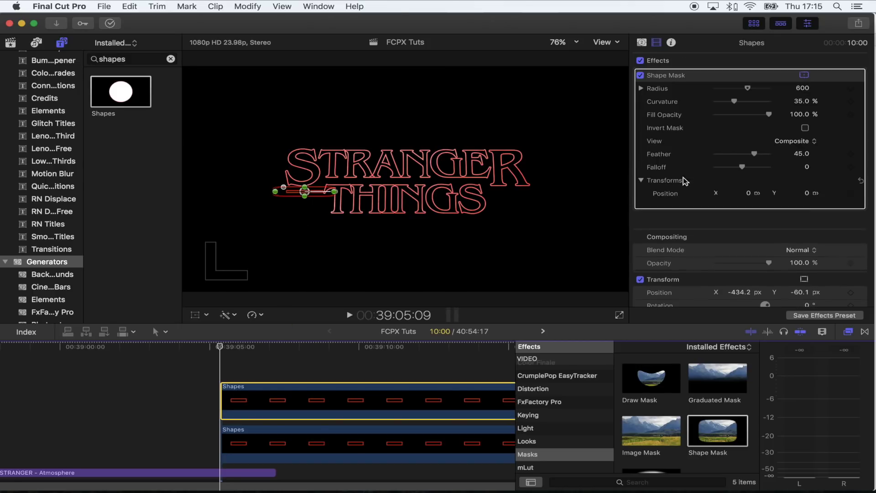
scroll(683, 170, "down", 2)
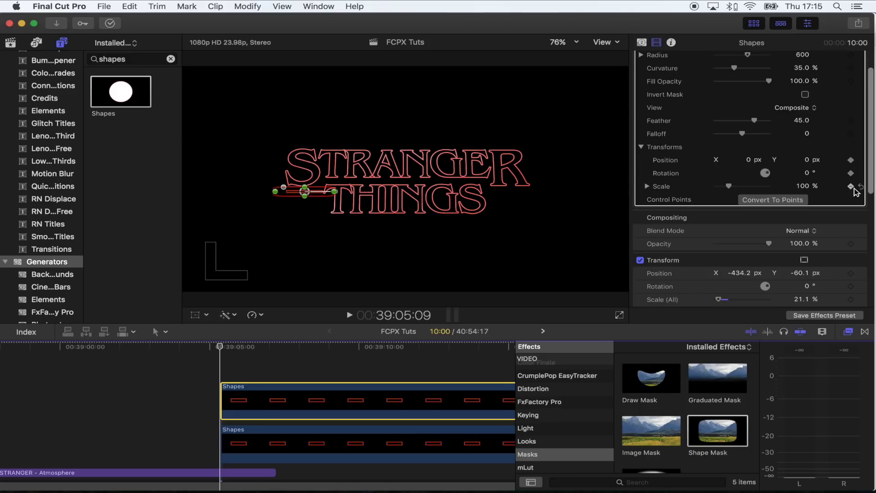
Animate the short bar's mask scale from 0% at 39:05:09 to 98% at 39:06:13.
left_click_drag(236, 347, 258, 355)
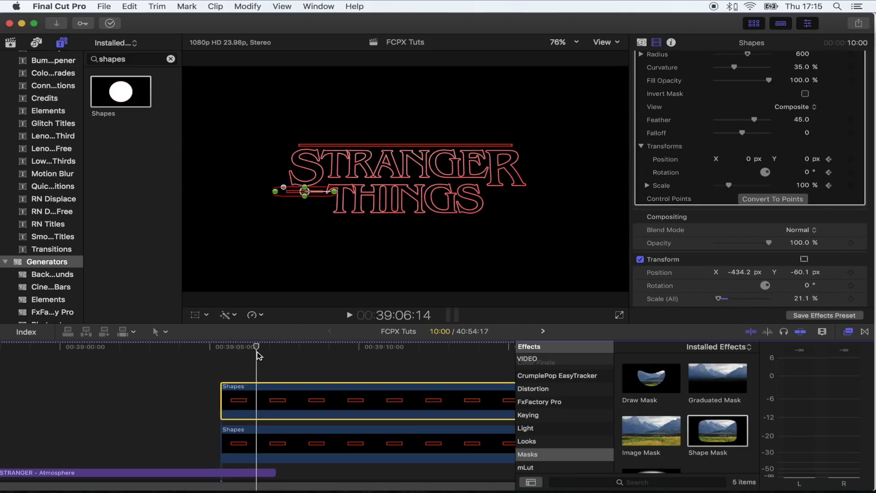
left_click_drag(730, 188, 795, 192)
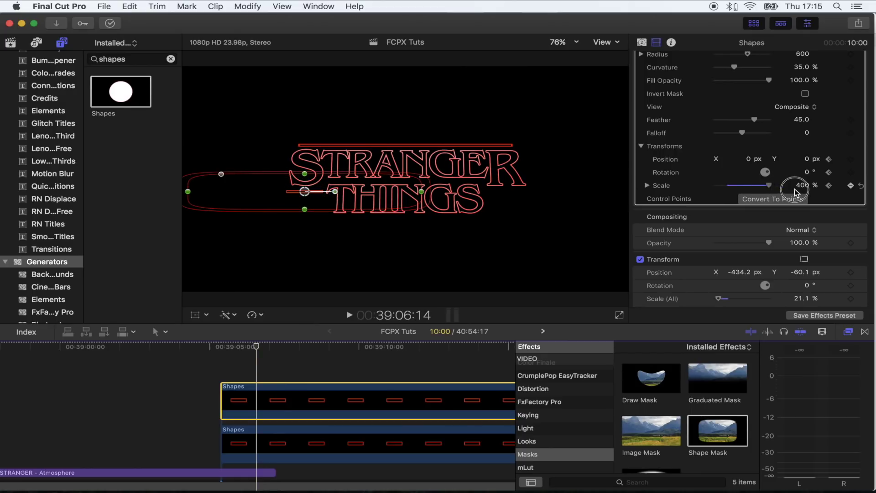
left_click(827, 186)
left_click_drag(729, 185, 712, 191)
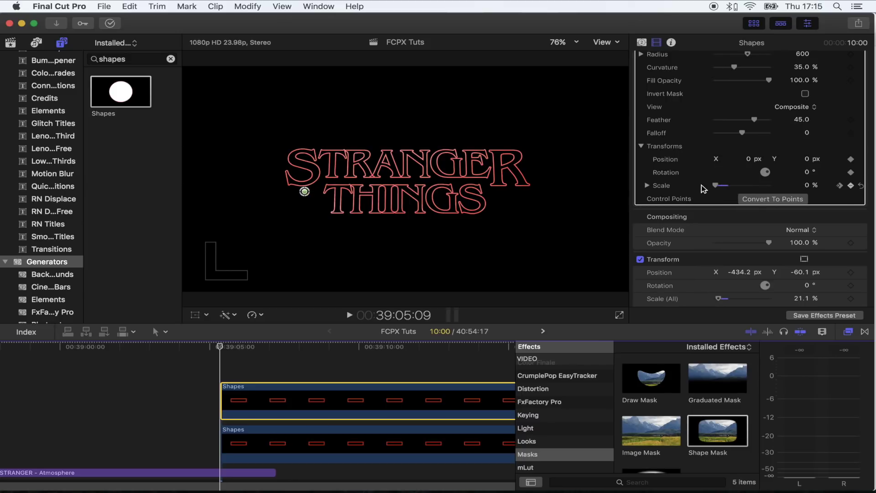
left_click_drag(227, 348, 256, 351)
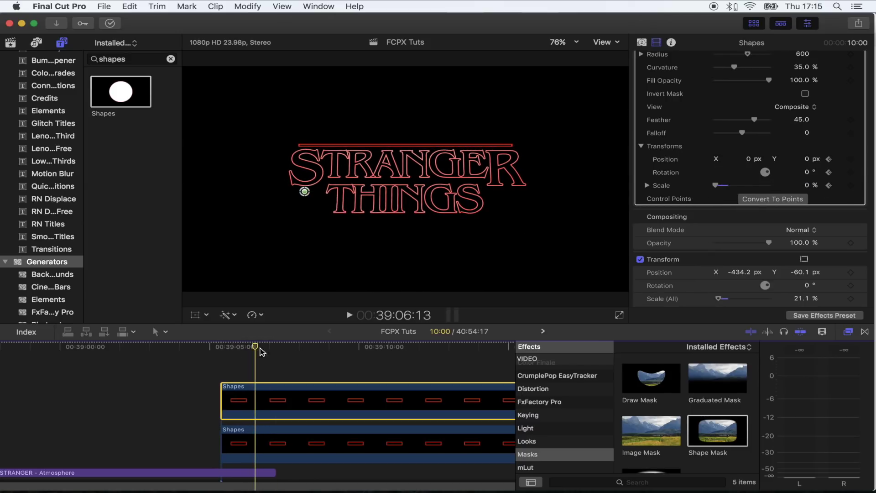
left_click_drag(718, 187, 731, 188)
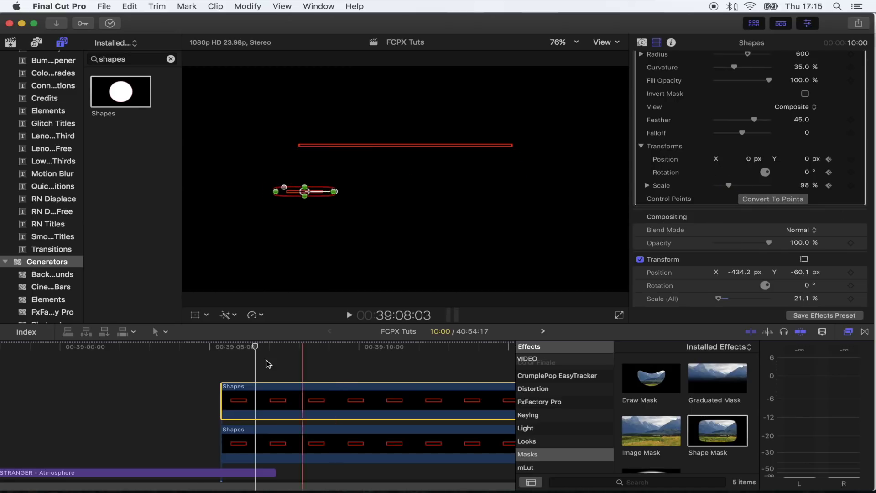
Play back both bar reveals to check the long and short bars together.
left_click(226, 363)
key("space")
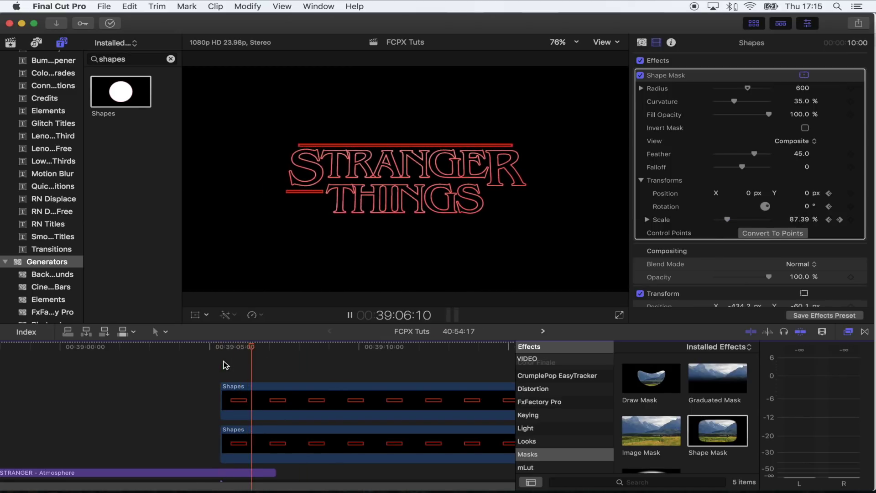
key("space")
key("space")
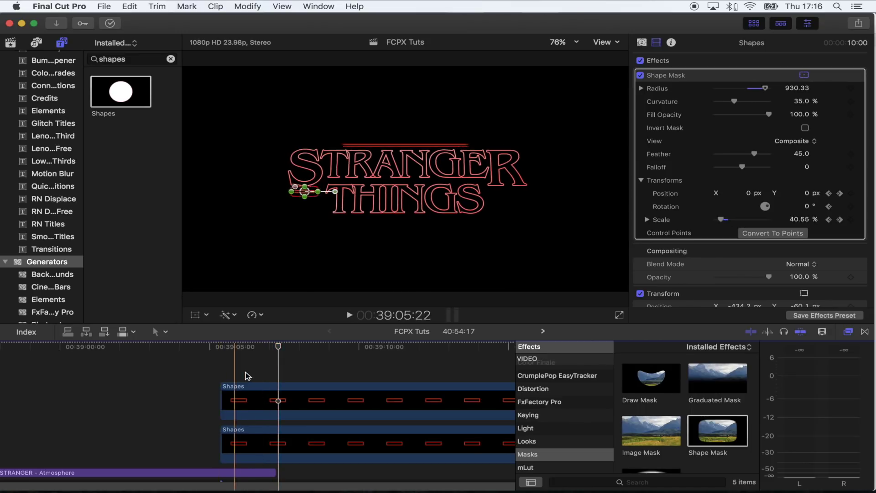
Stagger the two Shapes clips so the long bar's clip starts slightly before the short bar's, and check the timing in playback.
left_click(239, 388)
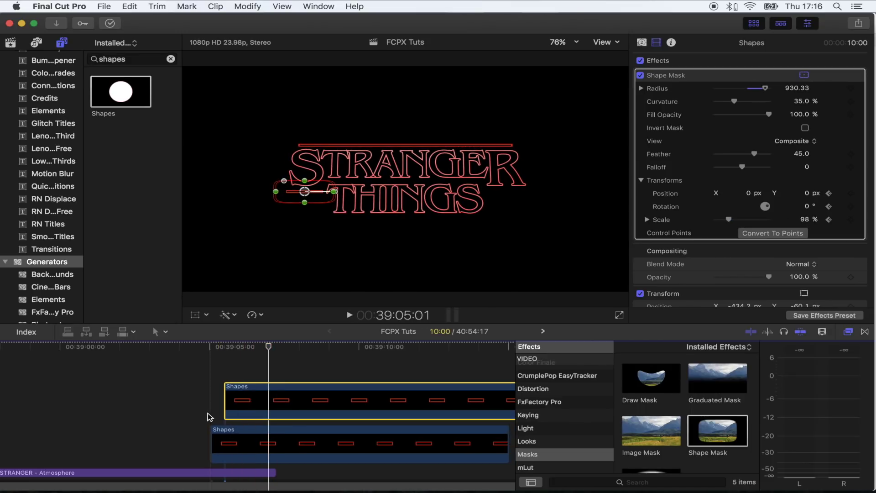
scroll(225, 395, "down", 3)
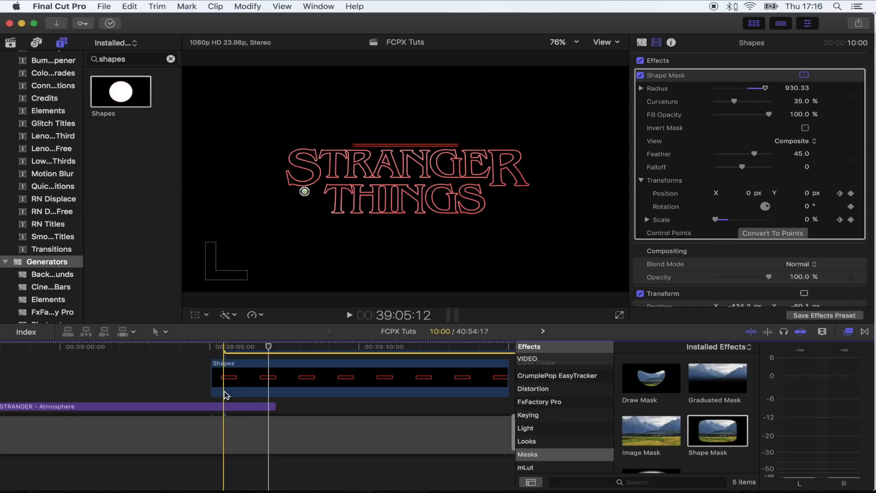
scroll(224, 395, "up", 2)
left_click_drag(232, 372, 239, 369)
scroll(212, 433, "up", 2)
key("space")
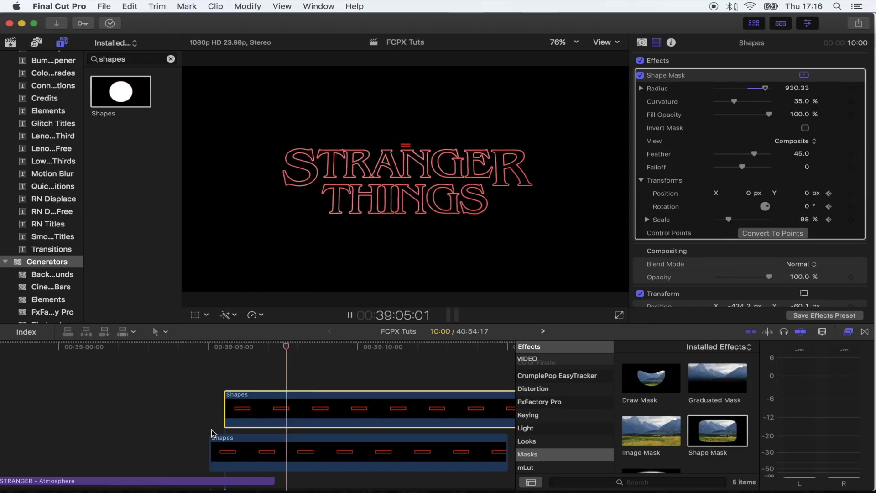
key("space")
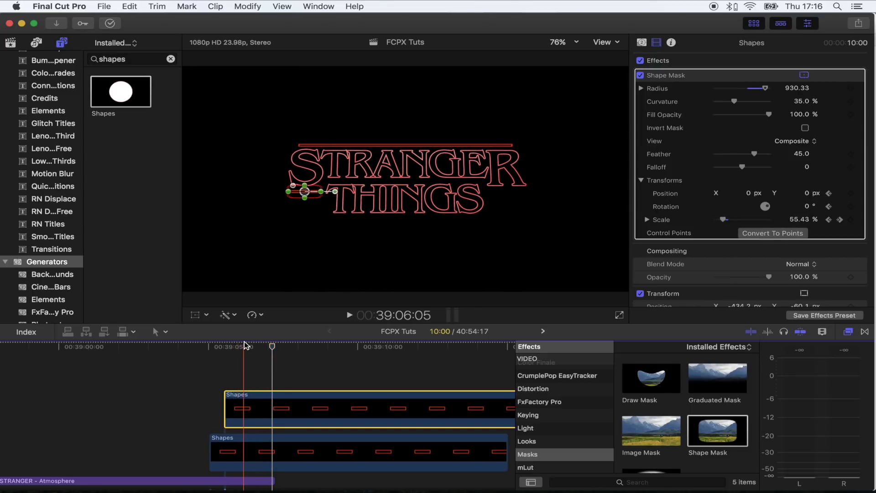
Duplicate the short bar's Shapes clip above itself and move the copied bar under the R to about X 424, Y -57 px.
left_click(224, 347)
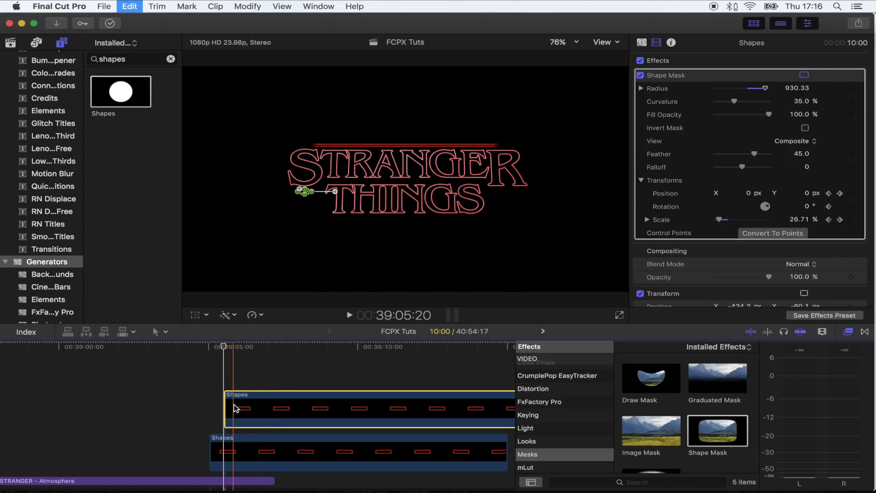
left_click_drag(229, 402, 233, 378, "alt")
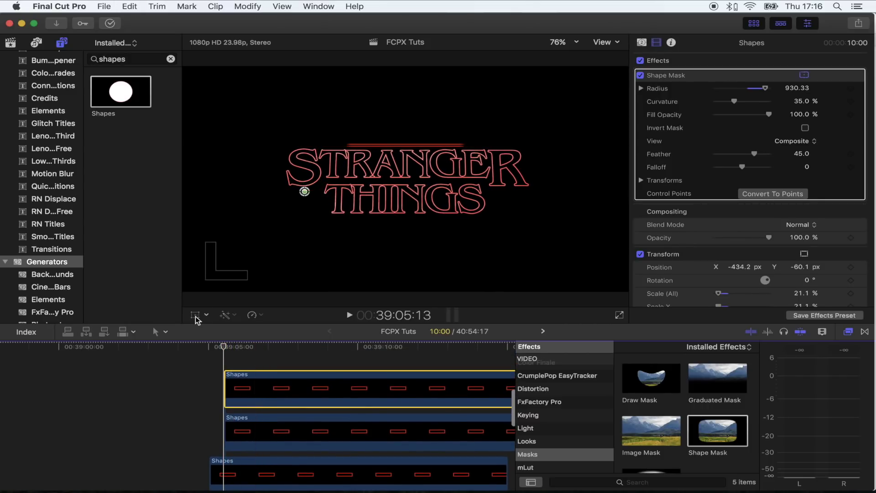
left_click(270, 216)
left_click_drag(306, 191, 507, 196)
mouse_move(263, 349)
left_mouse_down()
mouse_move(275, 347)
mouse_move(266, 347)
left_mouse_up()
left_click_drag(512, 195, 507, 194)
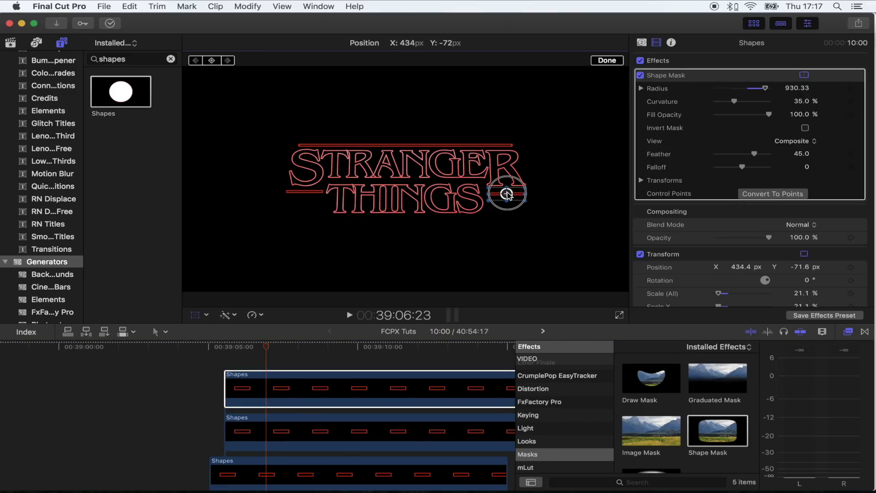
Play back the title with all three bars to check the reveal.
left_click(217, 368)
key("space")
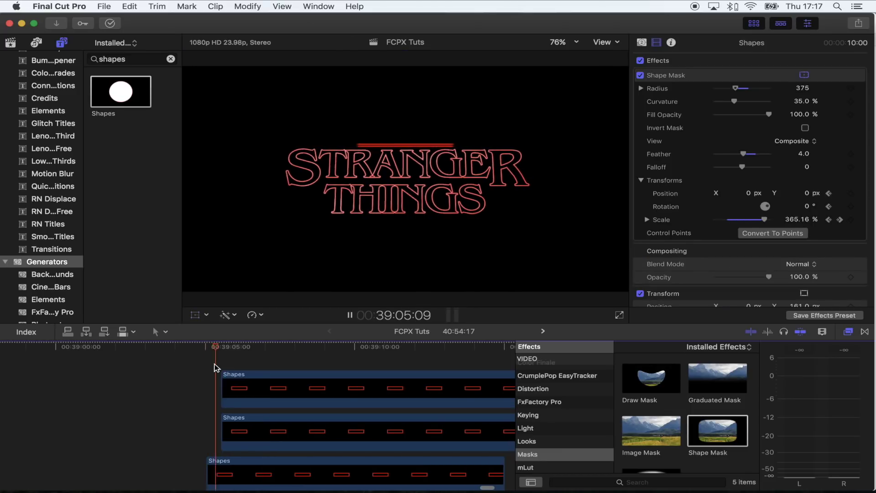
key("space")
left_click(238, 394)
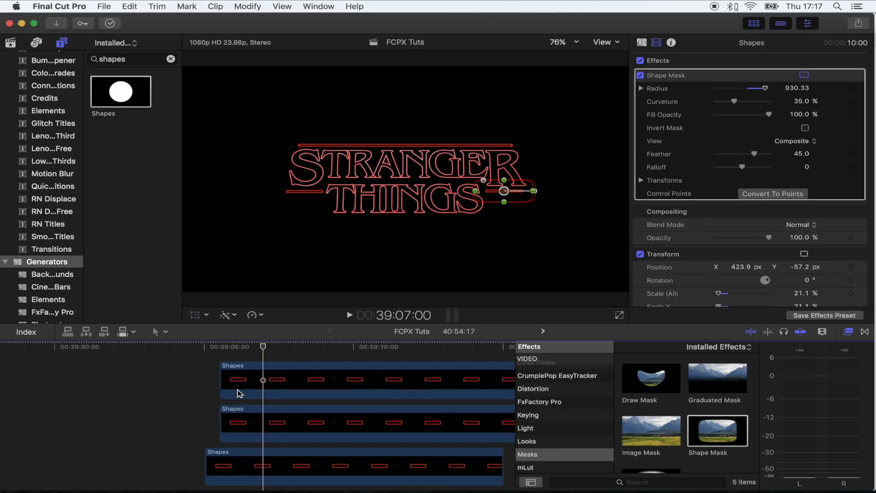
Blade all three Shapes clips at the end of the STRANGER title clip.
scroll(240, 392, "down", 3)
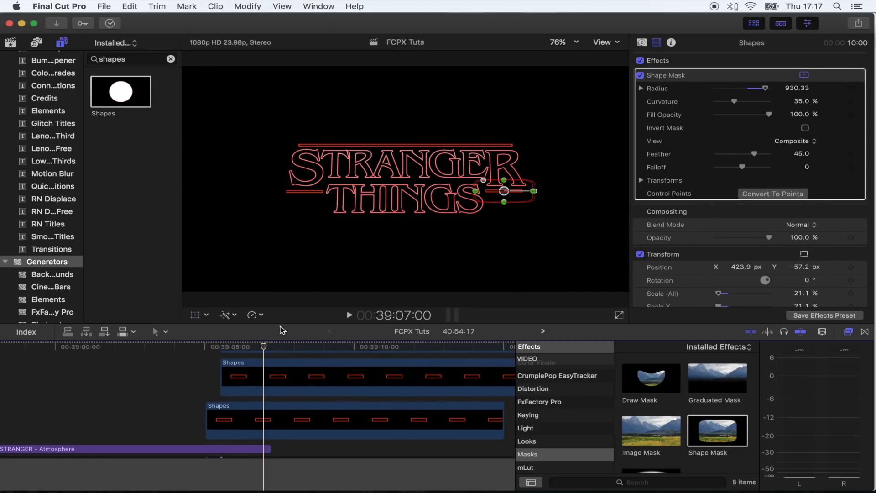
key("b")
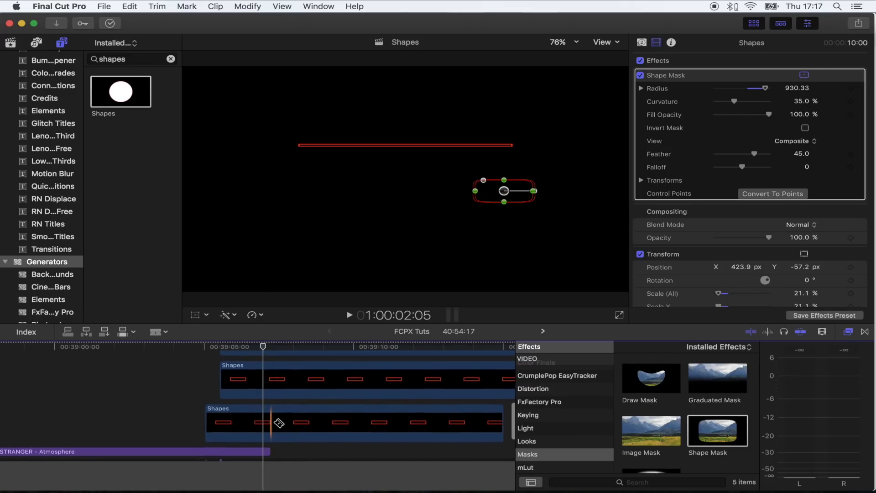
left_click(271, 421)
left_click(272, 388)
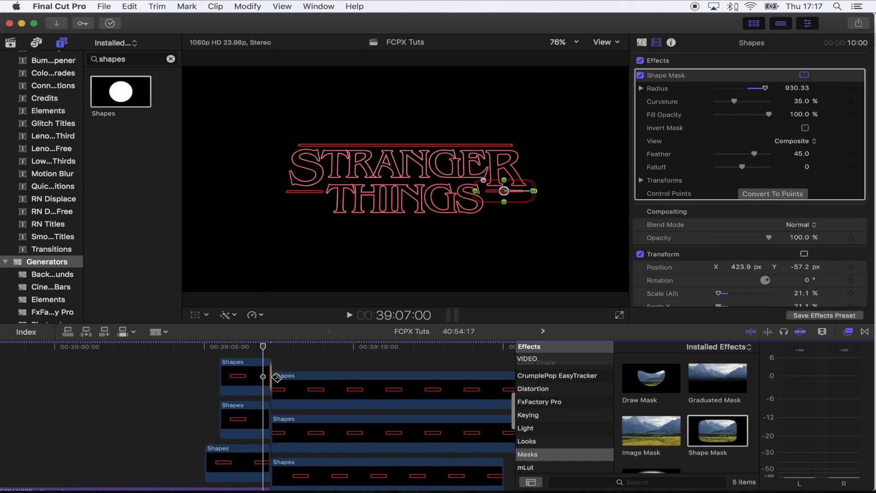
Delete the three leftover Shapes segments that extend past the end of the title clip.
key("a")
left_click(293, 383)
key("Delete")
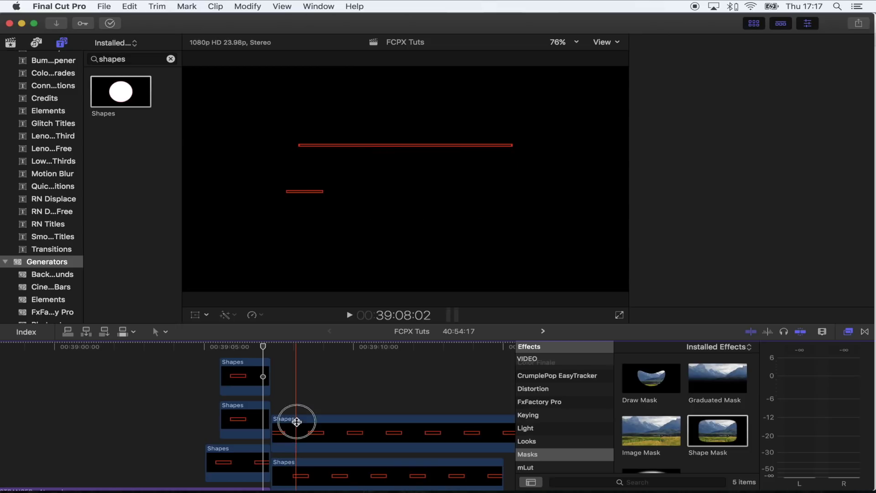
left_click(293, 420)
key("Delete")
left_click(306, 470)
key("Delete")
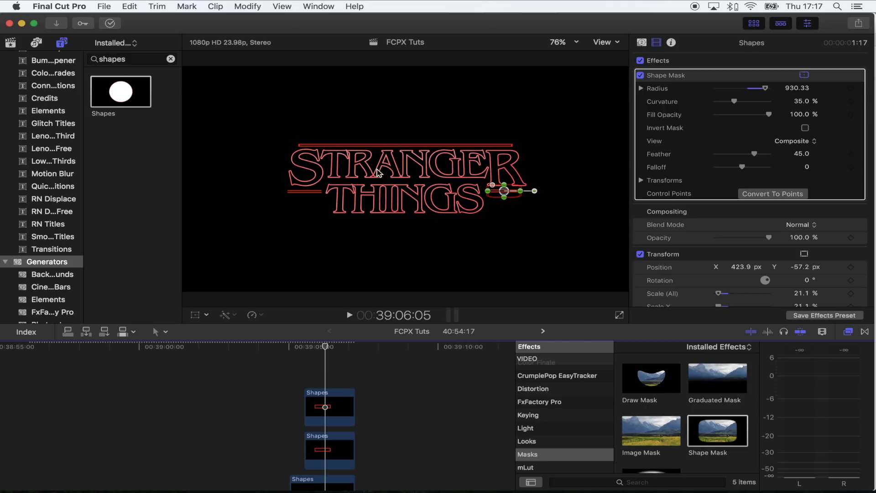
Place an Adjustment Layer title above the three Shapes clips, ending at about the end of the STRANGER title clip.
left_click(172, 60)
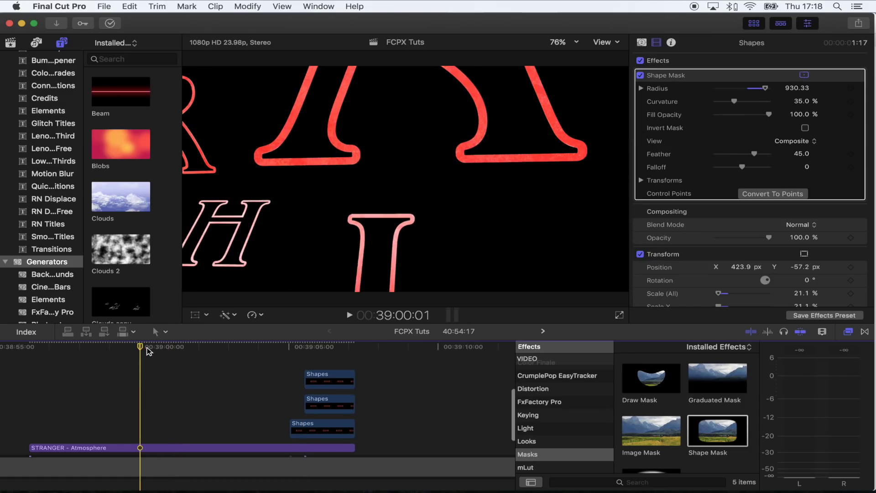
key("super+shift+a")
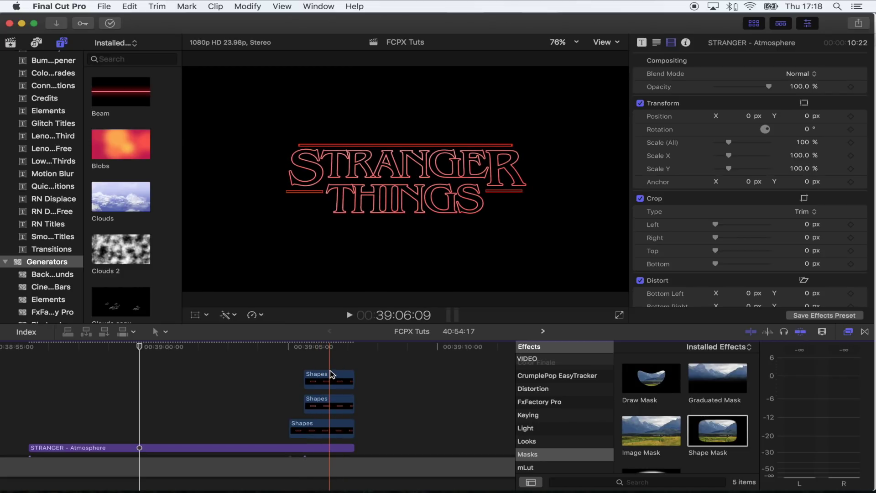
scroll(50, 114, "up", 5)
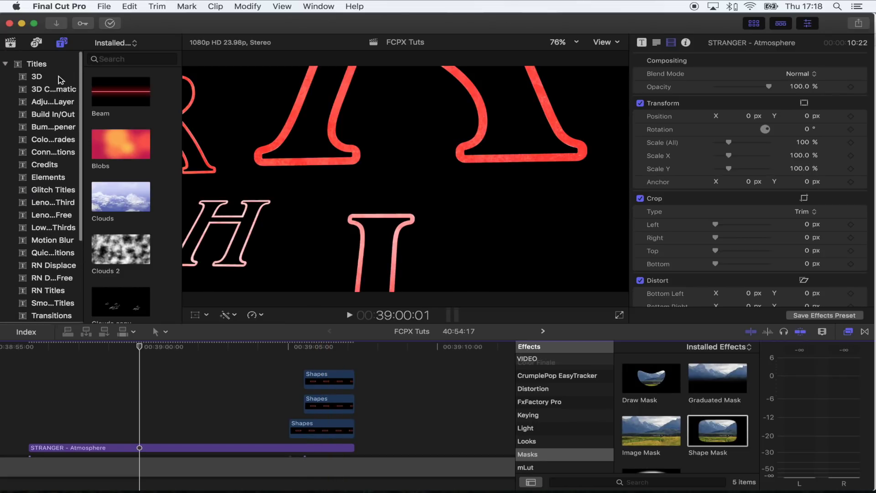
left_click(62, 42)
left_click(61, 42)
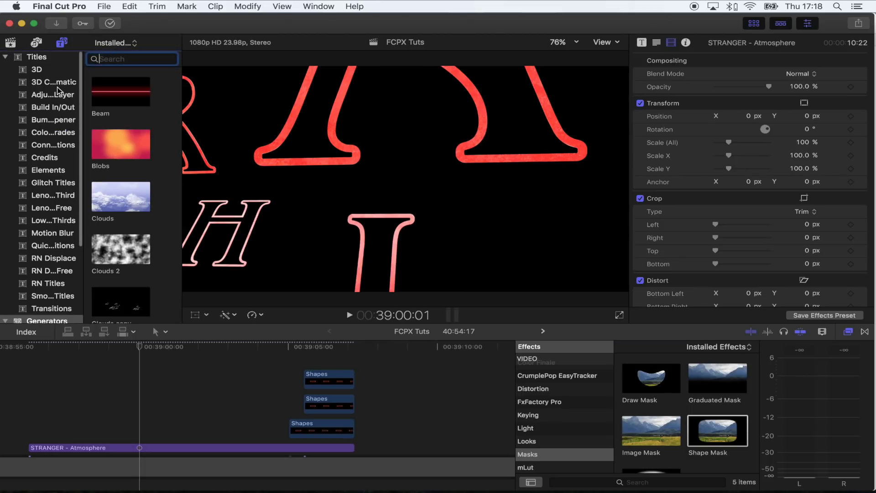
left_click(53, 94)
left_click_drag(118, 94, 63, 355)
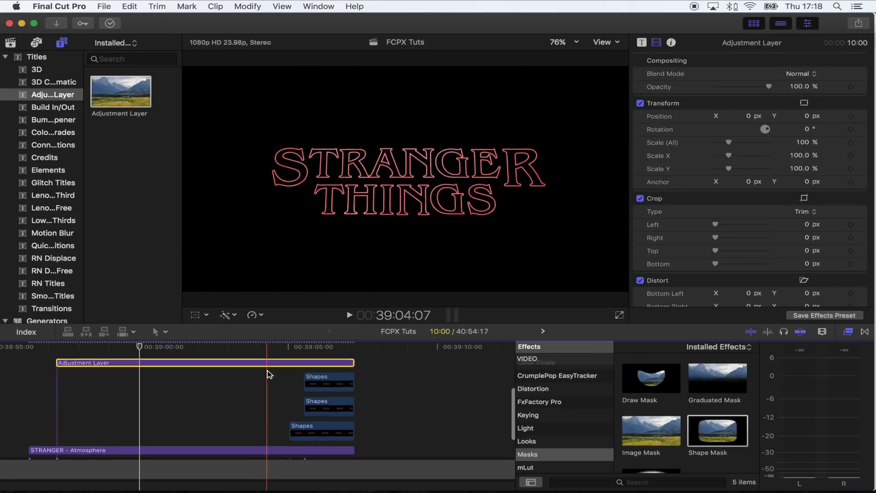
Apply the Image Mask effect to the Adjustment Layer clip.
left_click(323, 358)
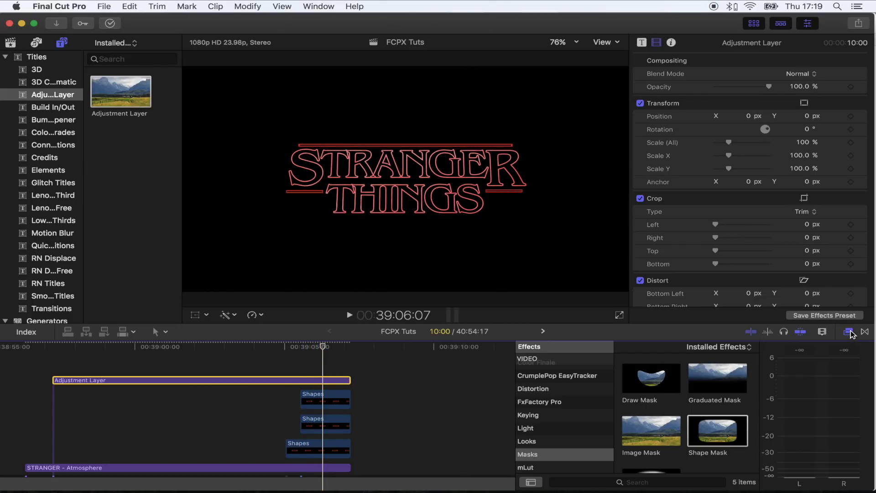
scroll(557, 386, "down", 2)
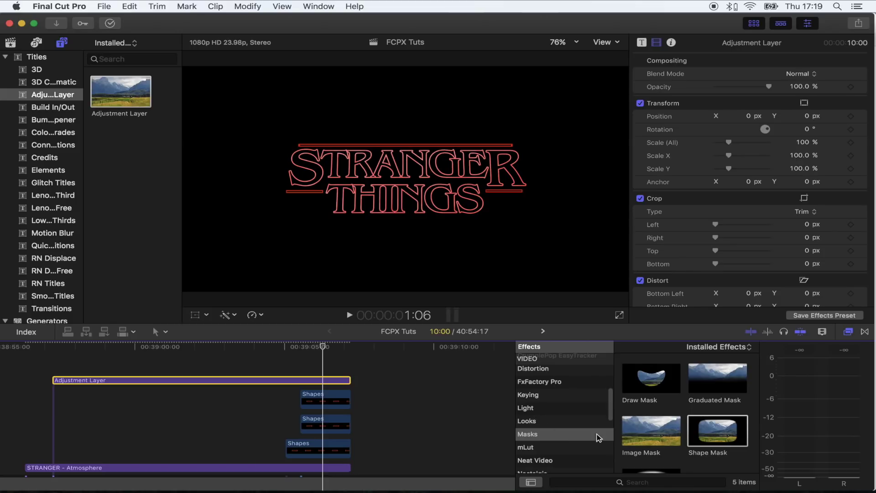
left_click_drag(651, 430, 327, 383)
Add the Clouds 2 generator as a connected clip beyond the title, starting at about 39:09.
left_click(37, 44)
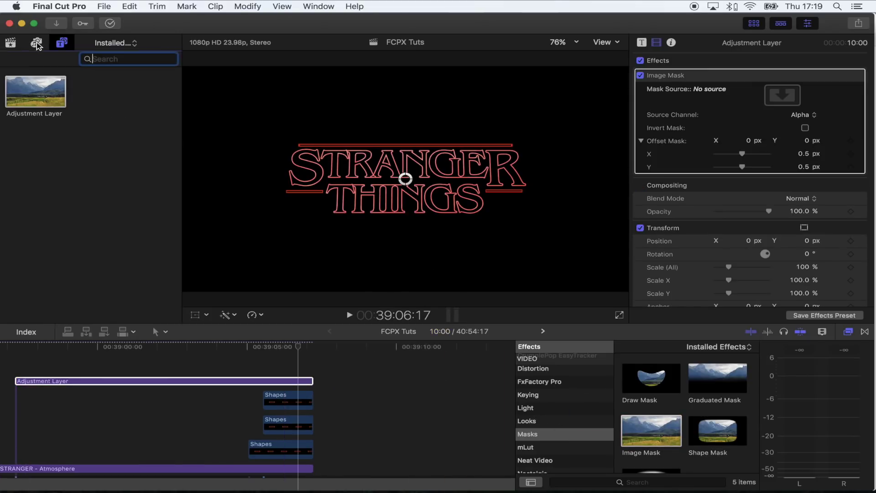
left_click(61, 43)
scroll(35, 165, "down", 3)
left_click(50, 274)
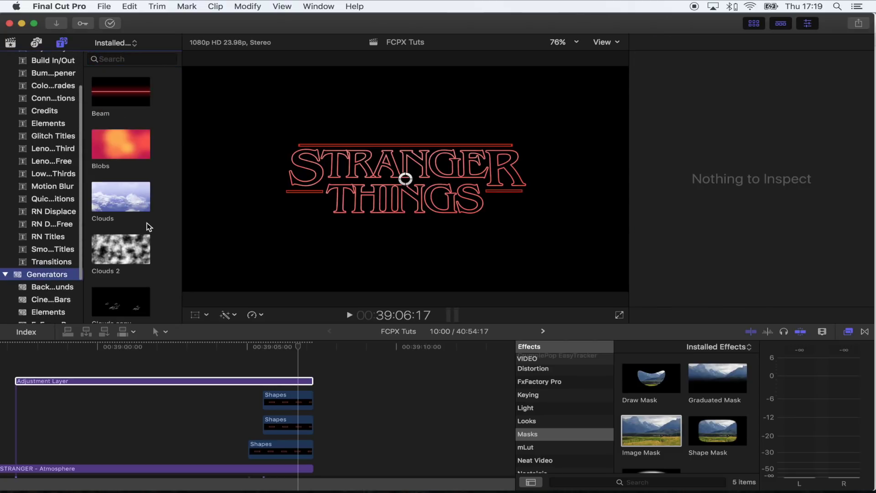
scroll(121, 196, "down", 1)
left_click_drag(106, 236, 384, 454)
scroll(388, 403, "right", 2)
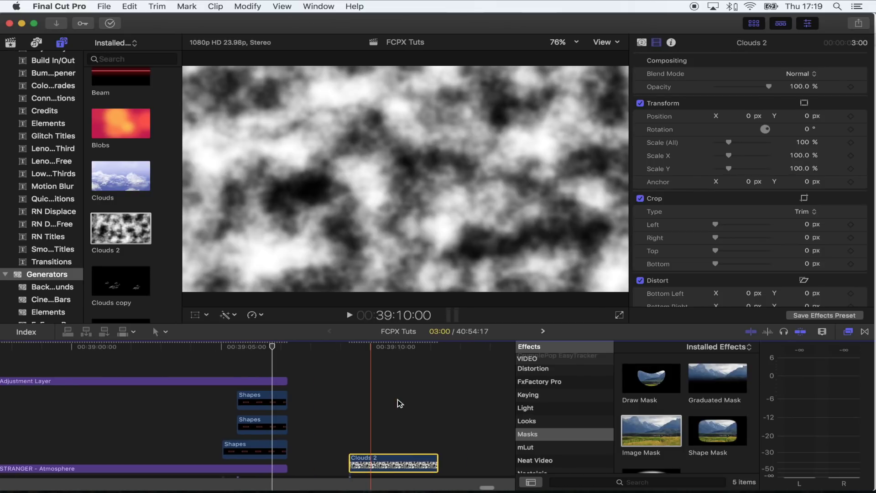
scroll(372, 371, "left", 3)
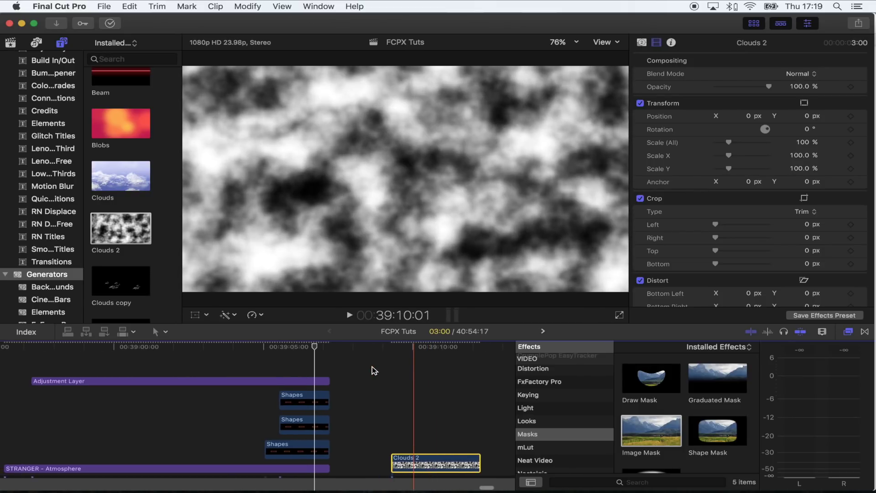
Assign the Clouds 2 clip as the mask source of the Adjustment Layer's Image Mask.
left_click(314, 383)
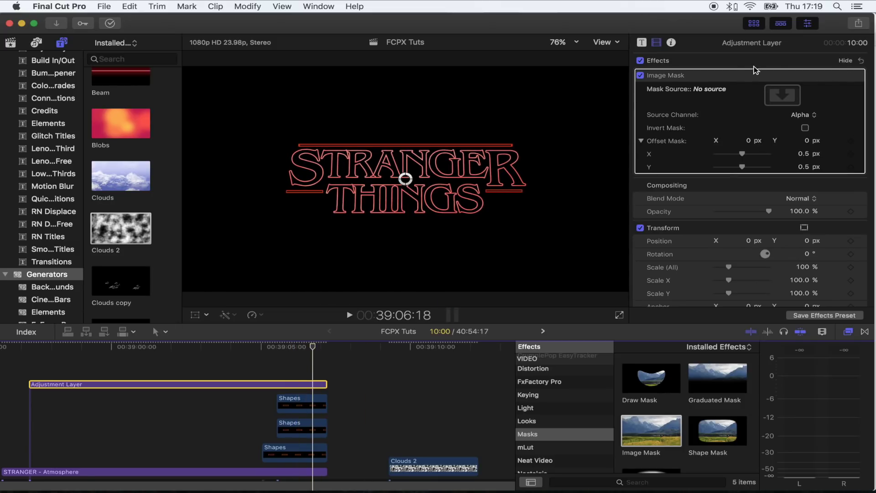
left_click(693, 76)
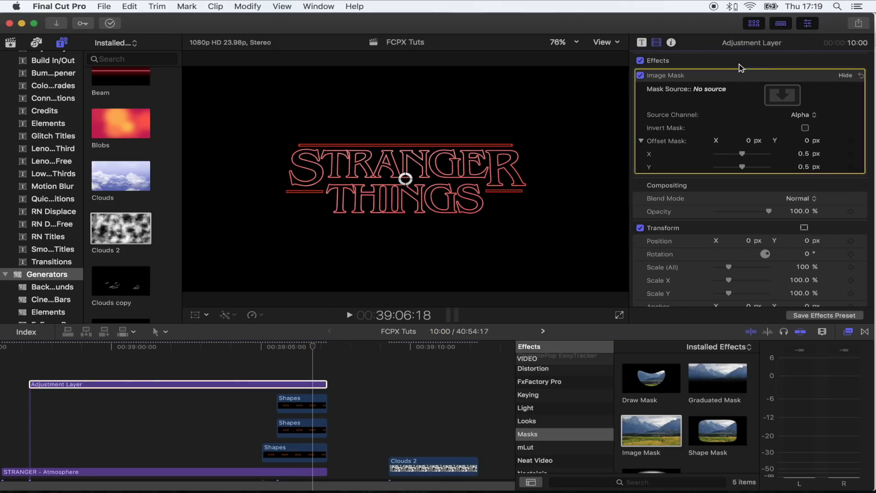
left_click(789, 95)
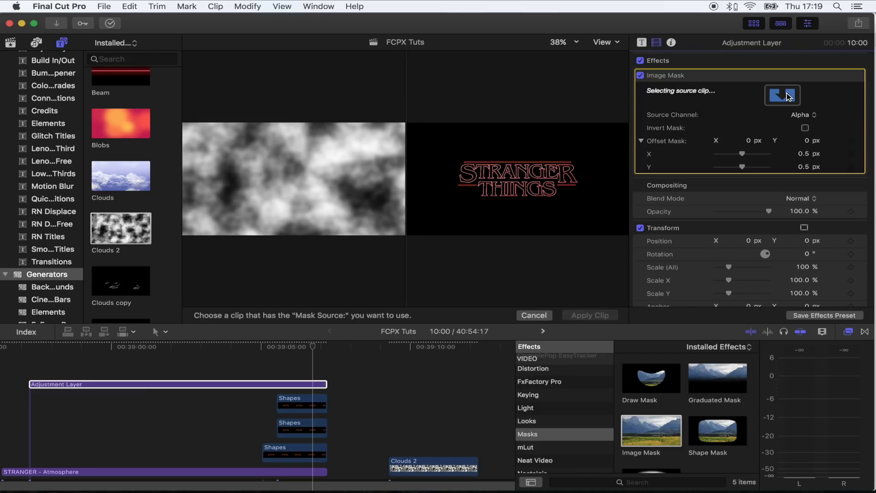
left_click(432, 470)
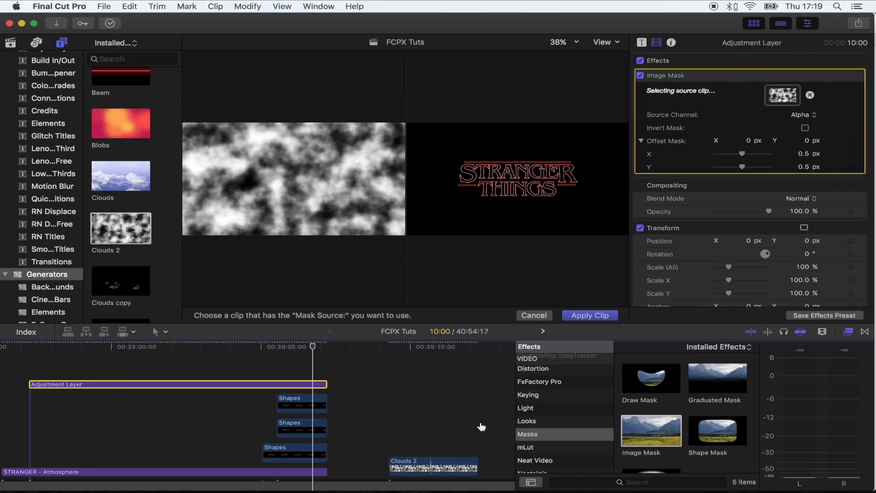
left_click(592, 316)
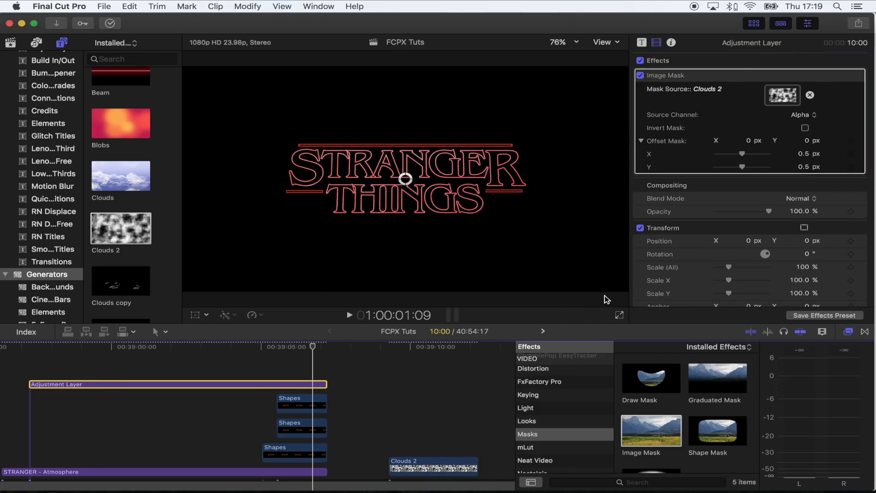
Set the Image Mask's source channel to Luminance and its offset to X -0.11 px, Y -0.13 px.
left_click(796, 115)
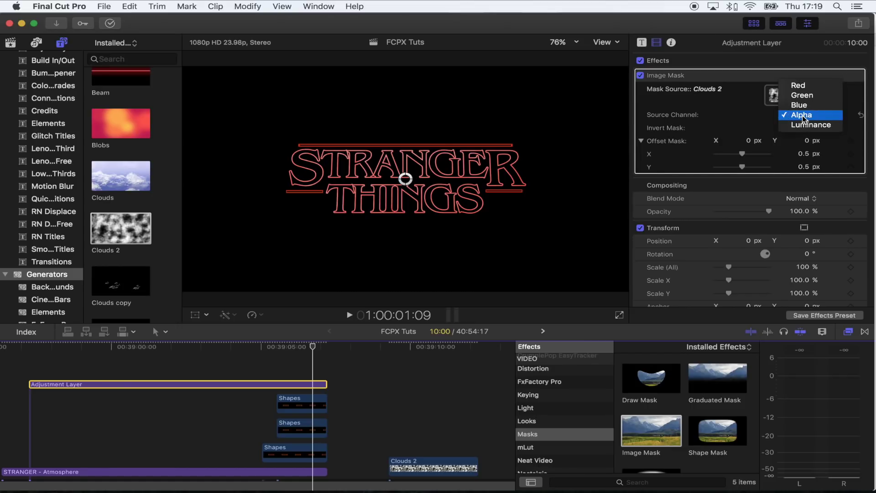
left_click(799, 125)
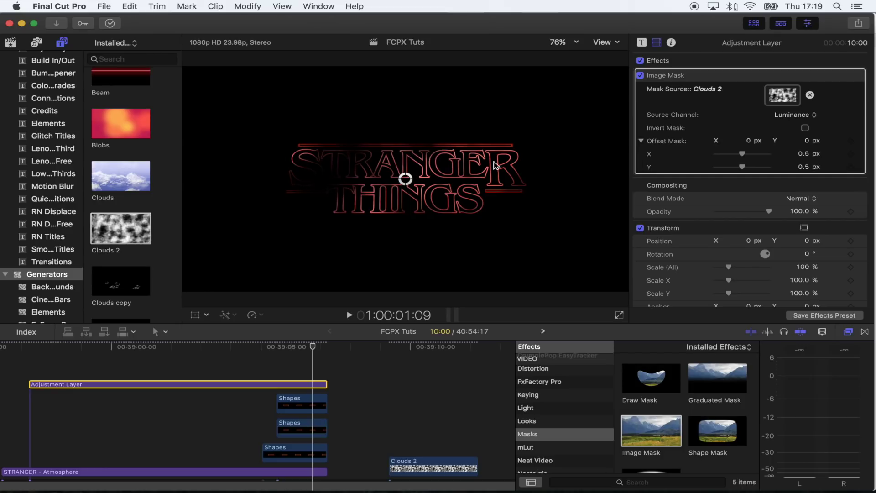
left_click_drag(745, 156, 737, 157)
left_click(299, 361)
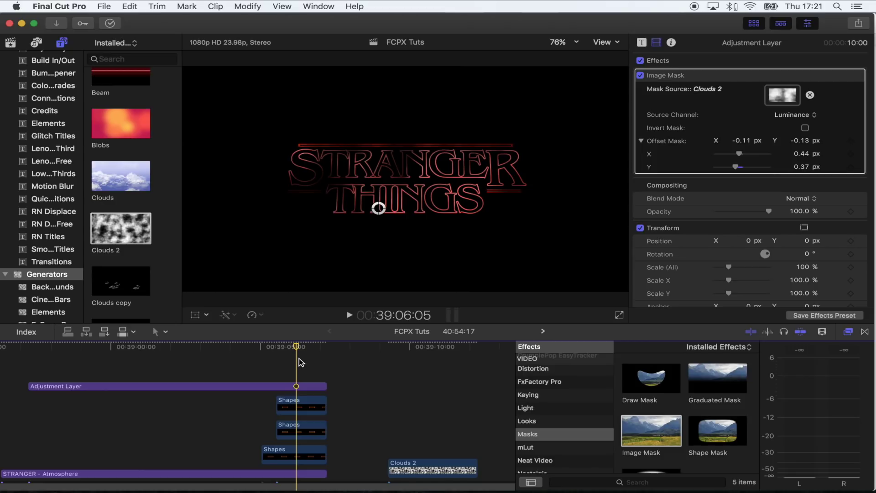
Apply the Glint effect to the Adjustment Layer and play back the glow on the title.
left_click(304, 388)
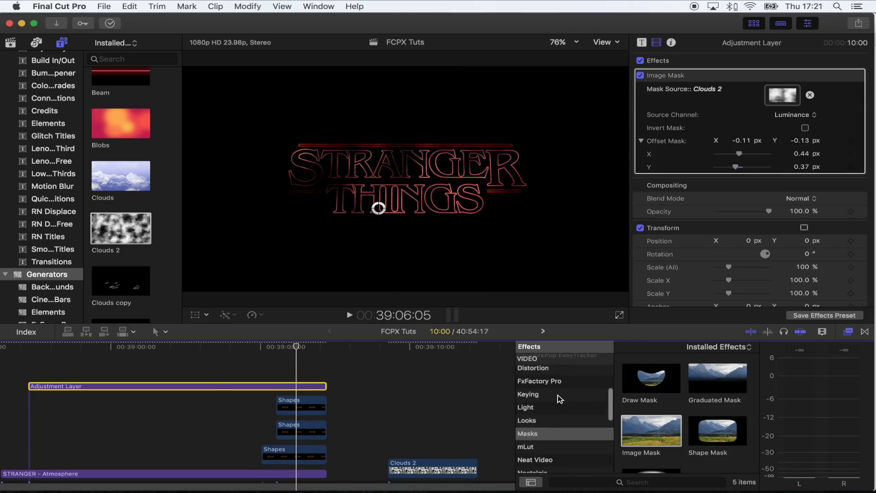
scroll(560, 398, "down", 3)
scroll(567, 411, "down", 1)
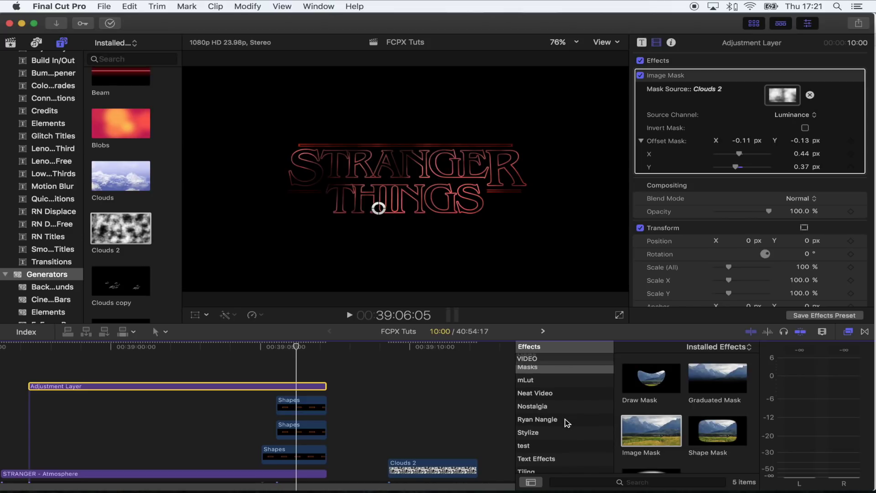
left_click(567, 420)
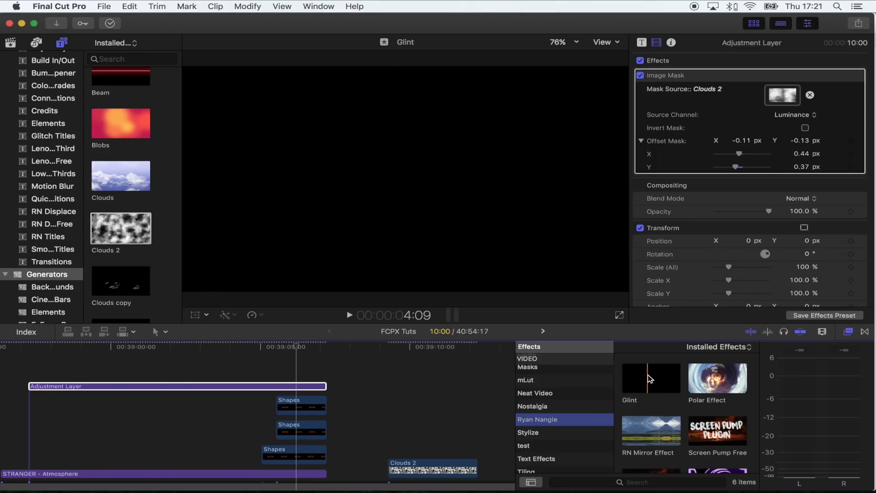
scroll(657, 378, "down", 1)
left_click_drag(663, 377, 299, 386)
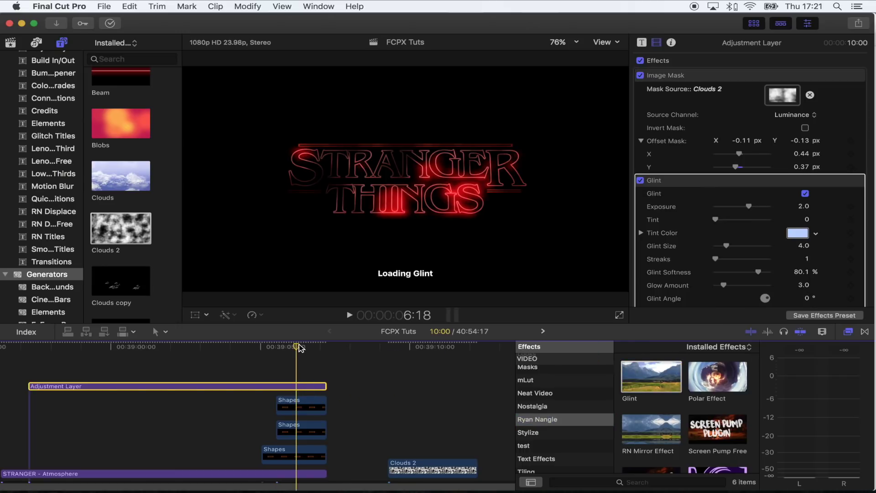
left_click_drag(294, 350, 290, 347)
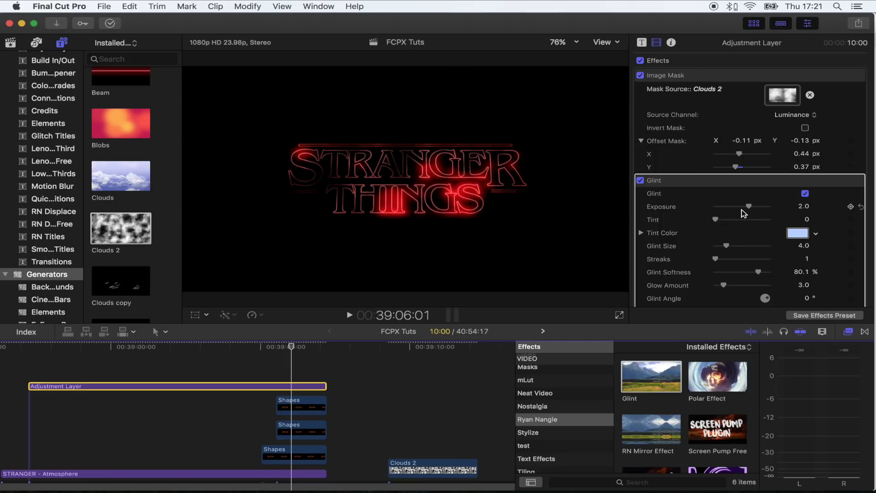
key("space")
key("space")
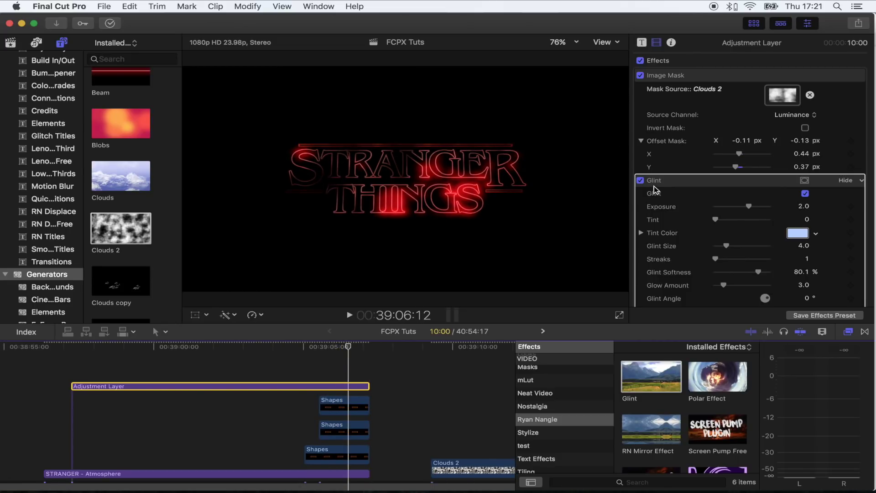
Place the Glint effect above the Image Mask and adjust it with Glow Amount 20.0 and a slightly lower Exposure.
left_click_drag(655, 194, 667, 131)
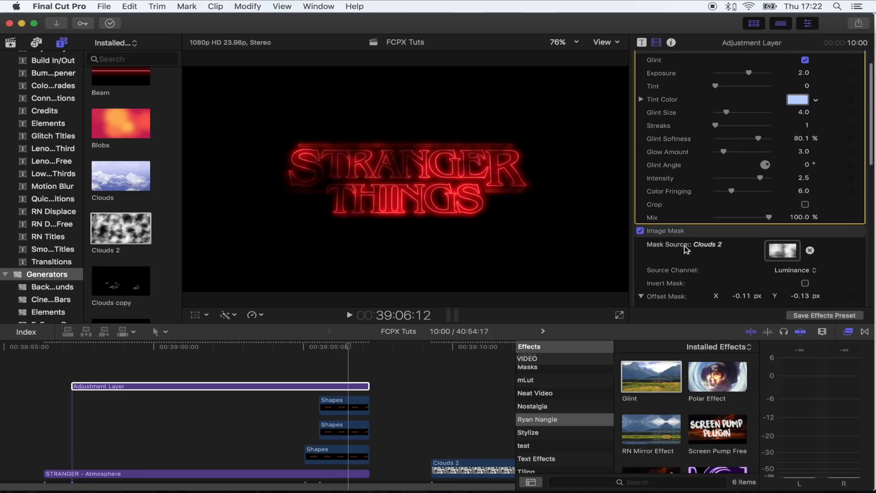
scroll(716, 217, "up", 2)
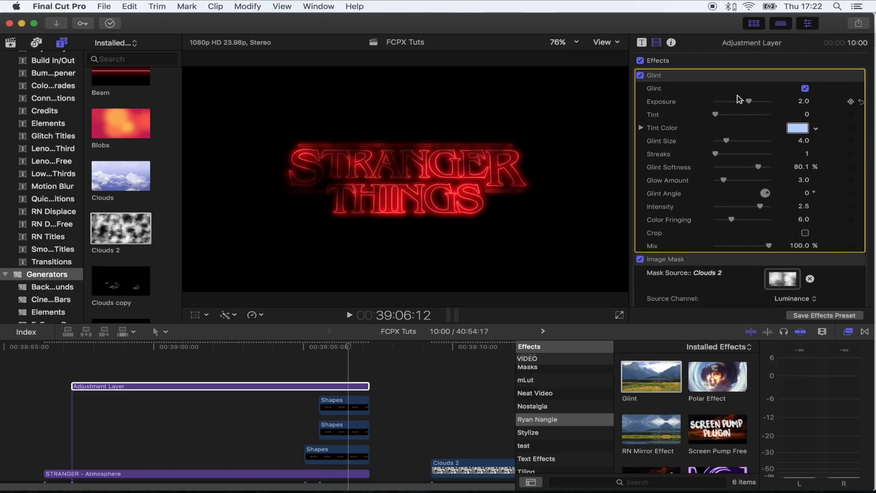
left_click_drag(725, 180, 836, 185)
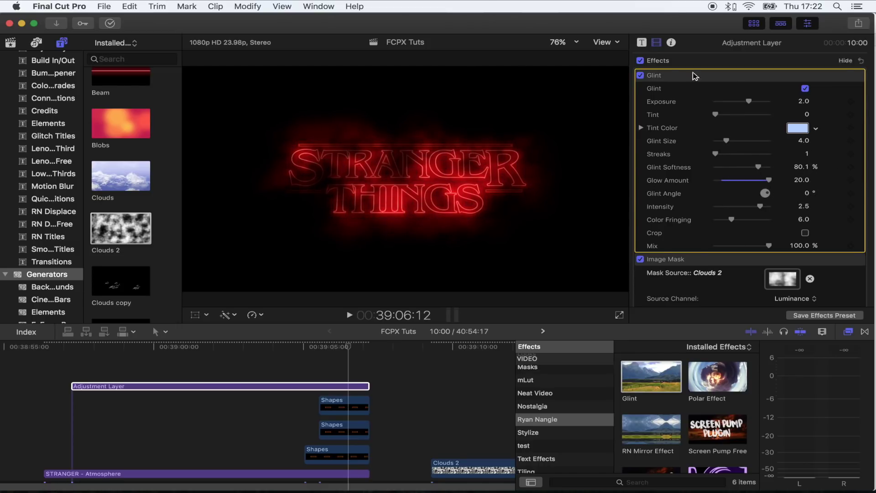
left_click_drag(748, 108, 740, 106)
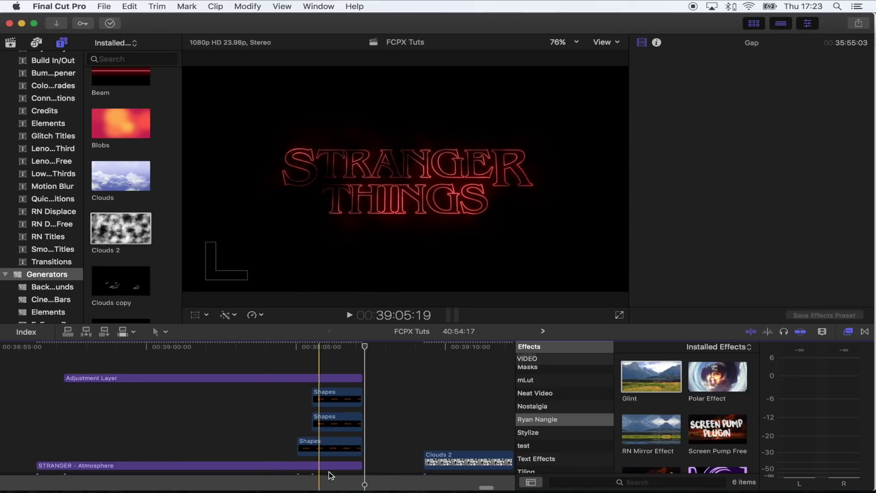
Combine the STRANGER title and the three Shapes clips into a new compound clip with the default name.
left_click_drag(357, 466, 268, 390)
right_click(332, 400)
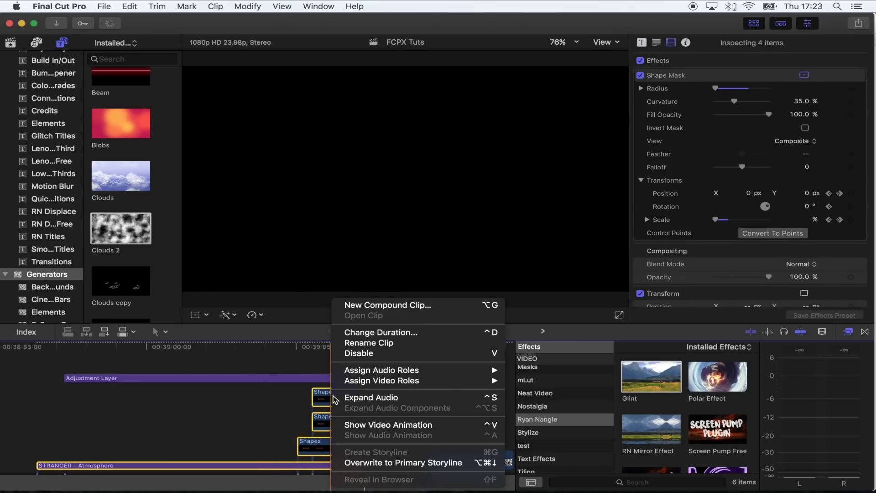
left_click(398, 307)
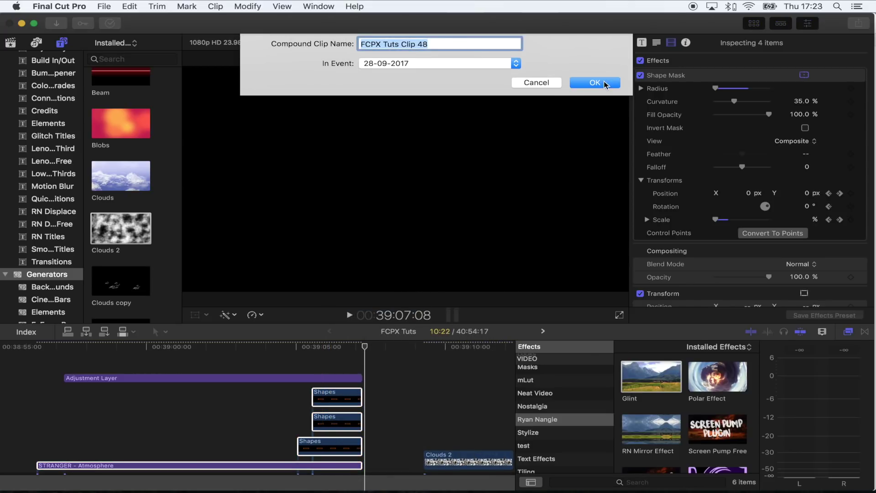
left_click(606, 85)
Trim the compound clip's start to leave 4:06 and slow it to 52%, with its end aligned to the Adjustment Layer's end.
left_click_drag(52, 460, 265, 461)
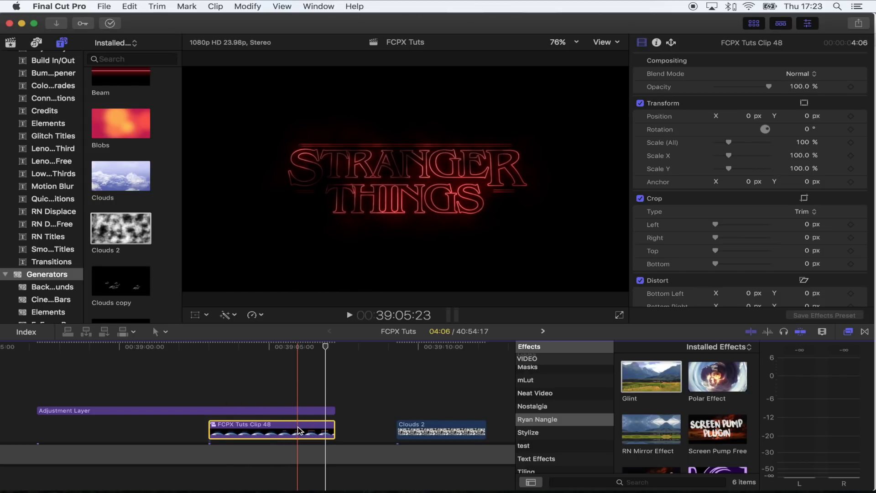
key("ctrl+v")
left_click_drag(329, 419, 451, 416)
left_click_drag(365, 422, 272, 422)
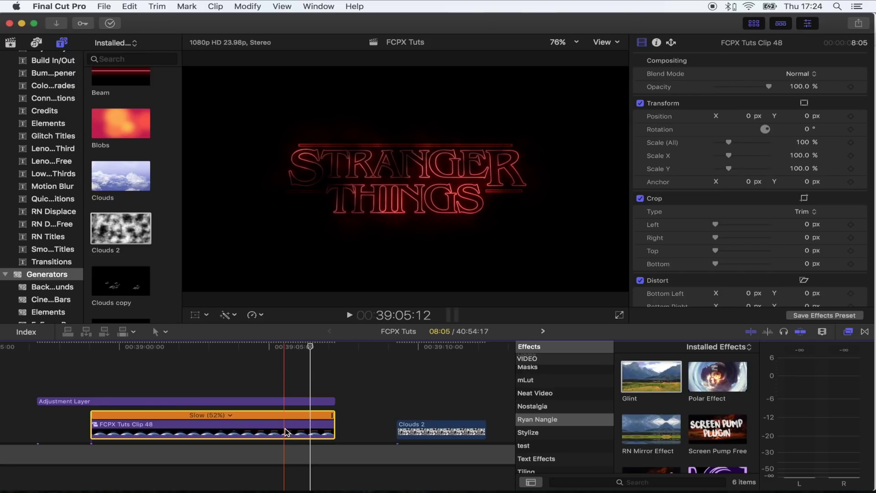
Blade the compound clip's speed at about 39:05:10 and slow the second segment to 24%.
key("shift+b")
left_click_drag(333, 415, 396, 420)
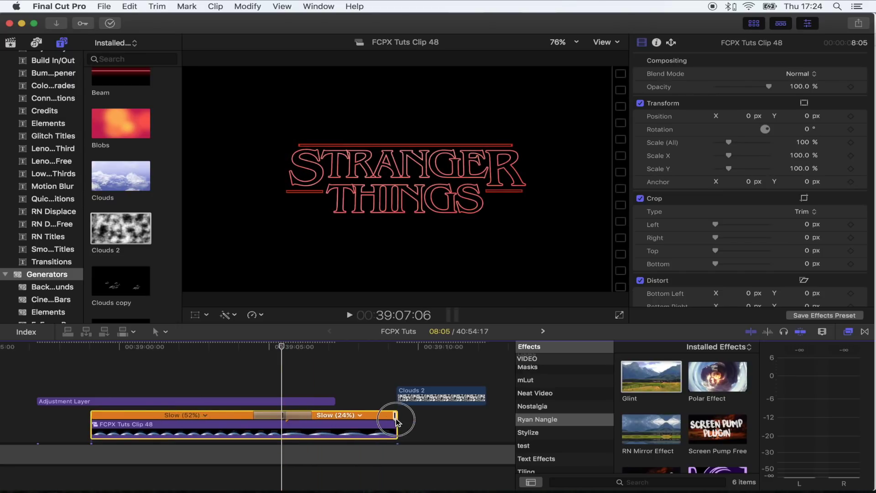
key("super+z")
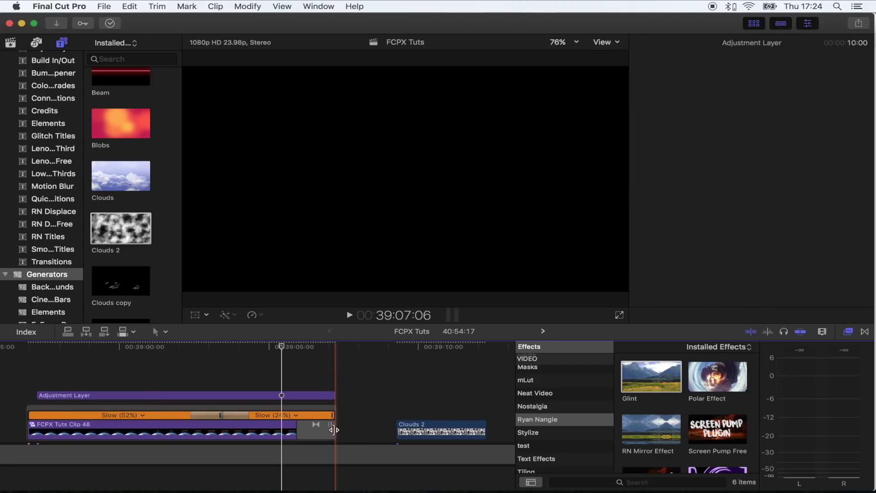
Undo the last timeline changes and keyframe the compound clip's Transform at its start with Scale (All) at 400%.
key("super+z")
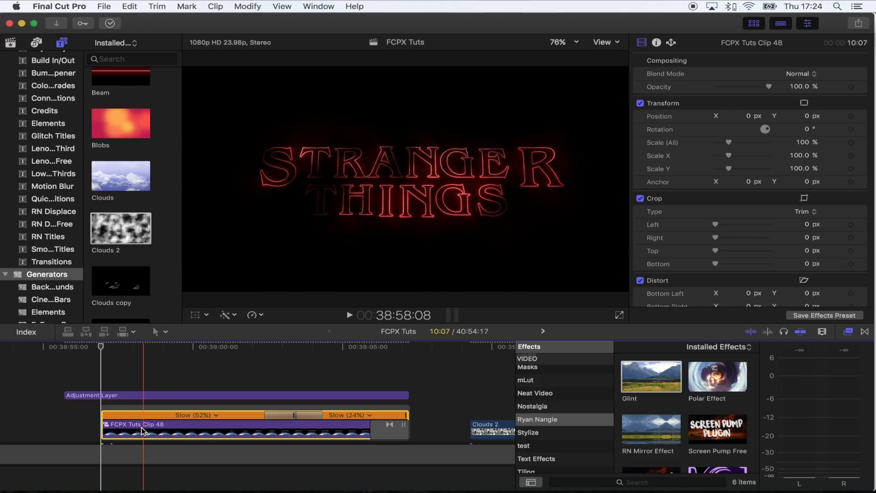
key("super+z")
left_click(101, 349)
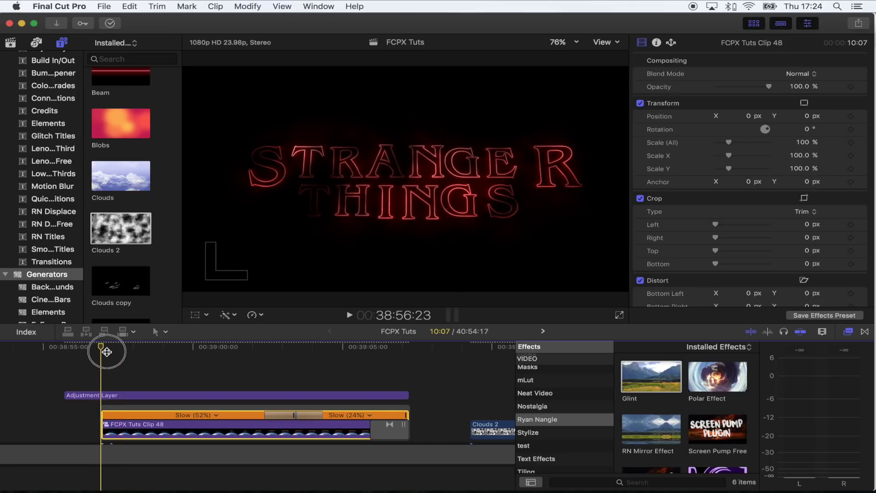
left_click(196, 316)
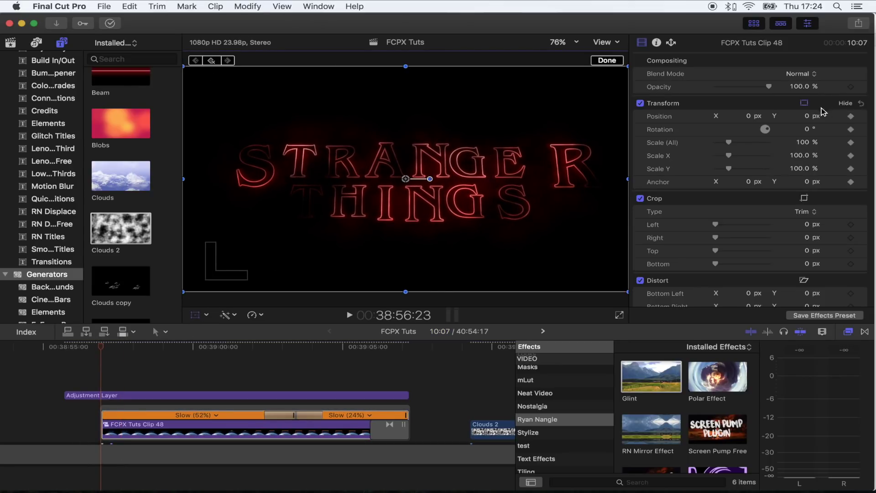
left_click_drag(729, 146, 811, 146)
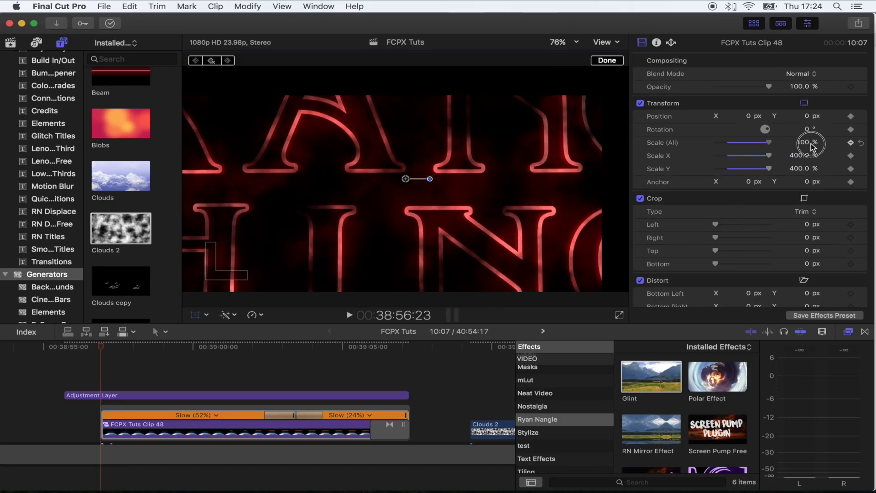
Remove the transition at the end of the compound clip.
left_click_drag(321, 346, 406, 350)
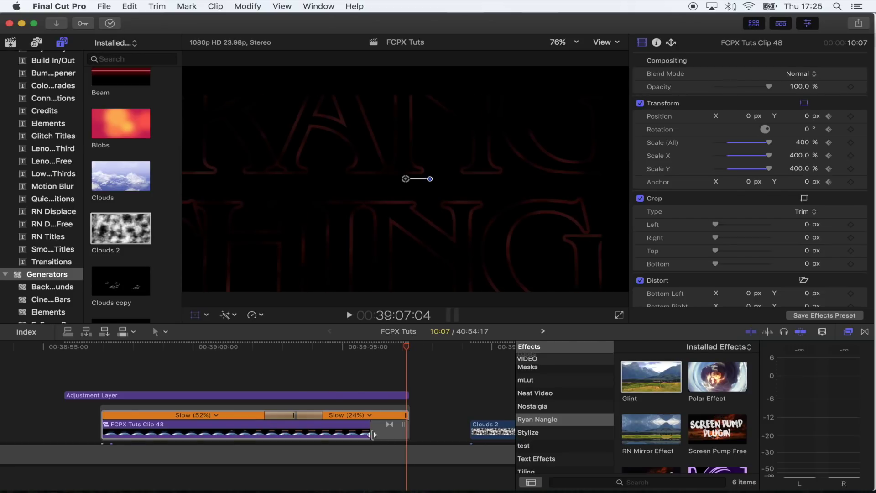
left_click(390, 436)
key("Delete")
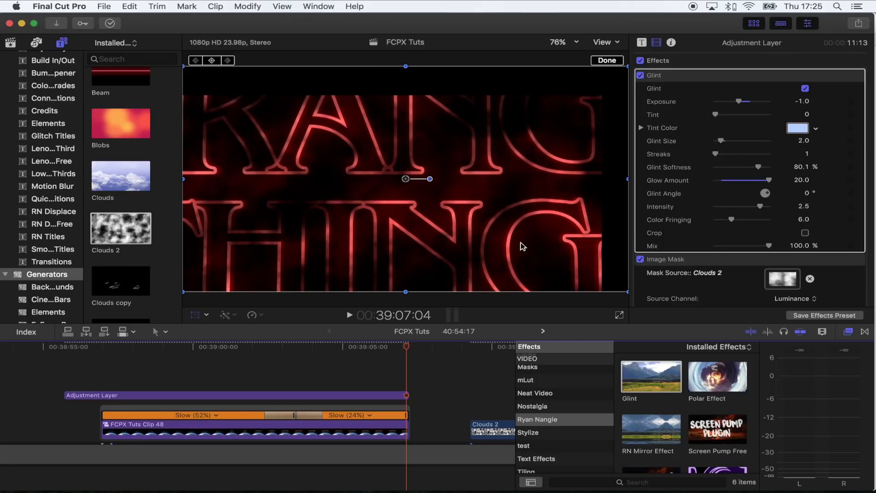
Keyframe the compound clip's Scale (All) at 92% at 39:07:04, check the zoom-out around 39:00:11, and finish transforming.
left_click_drag(755, 144, 728, 149)
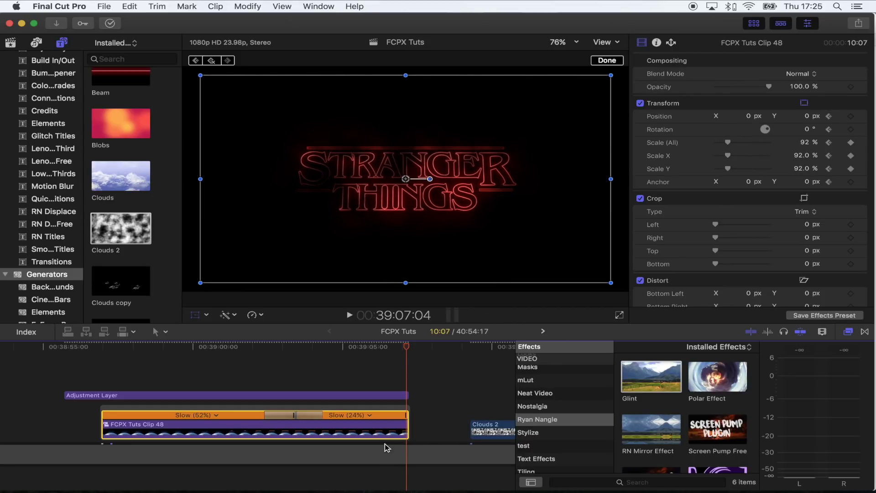
left_click_drag(382, 352, 206, 358)
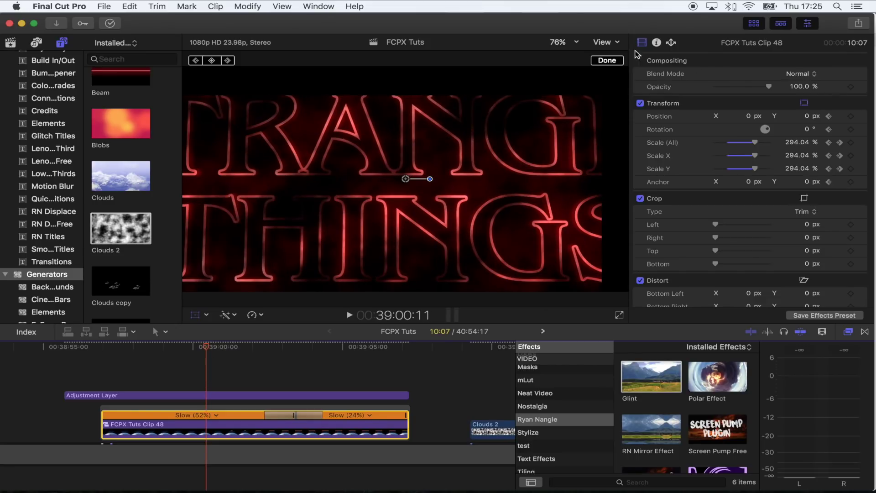
left_click(622, 57)
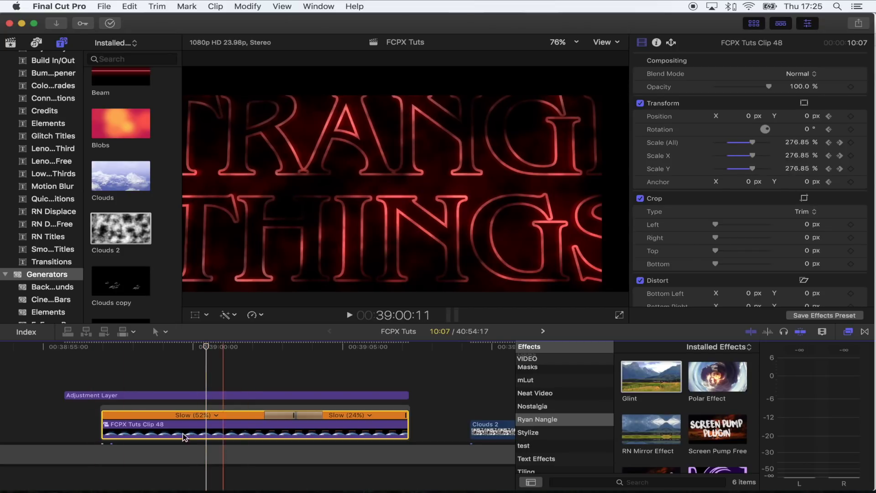
Reapply the Clouds 2 clip as the mask source of the Adjustment Layer's Image Mask.
left_click(205, 395)
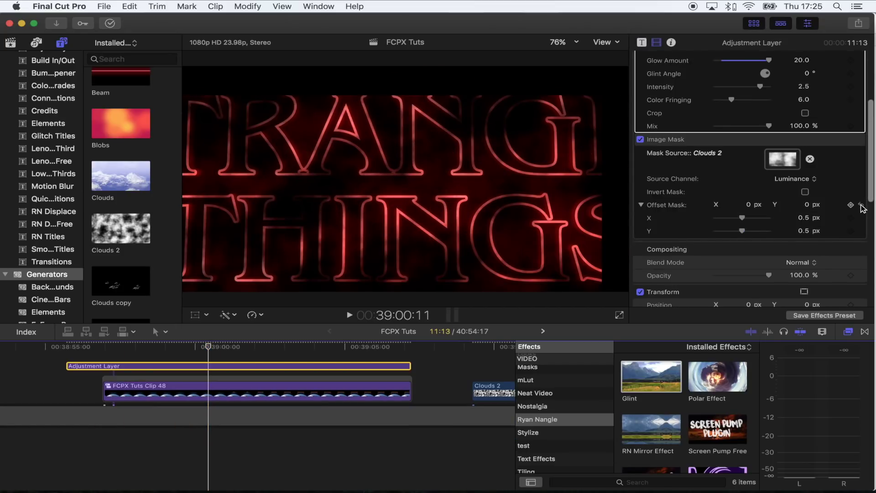
left_click(774, 160)
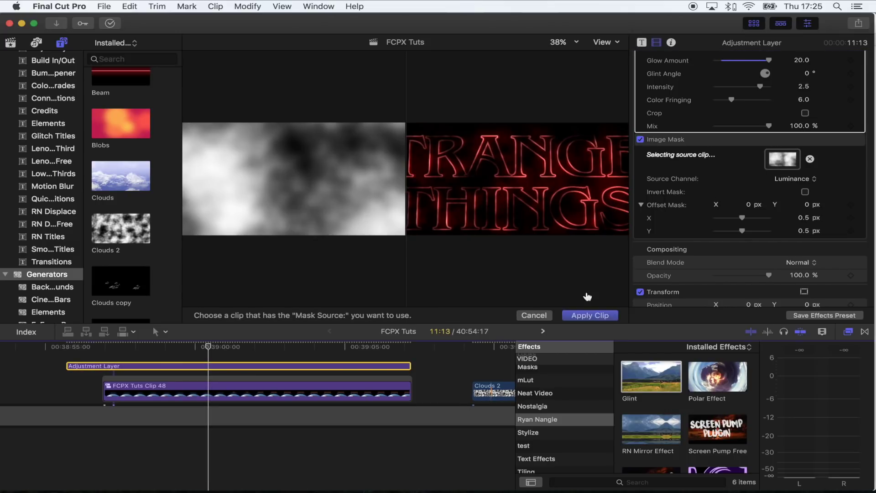
left_click(590, 316)
left_click(110, 391)
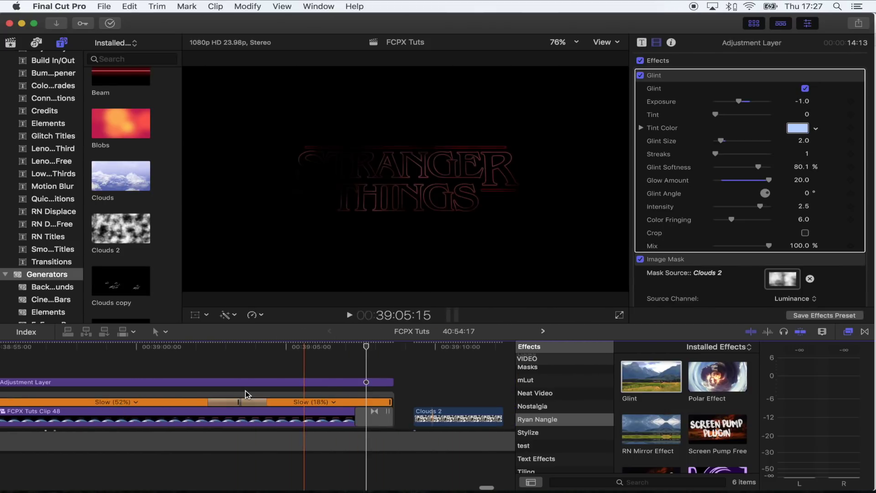
Open the compound clip's contents and copy the STRANGER - Atmosphere title.
key("space")
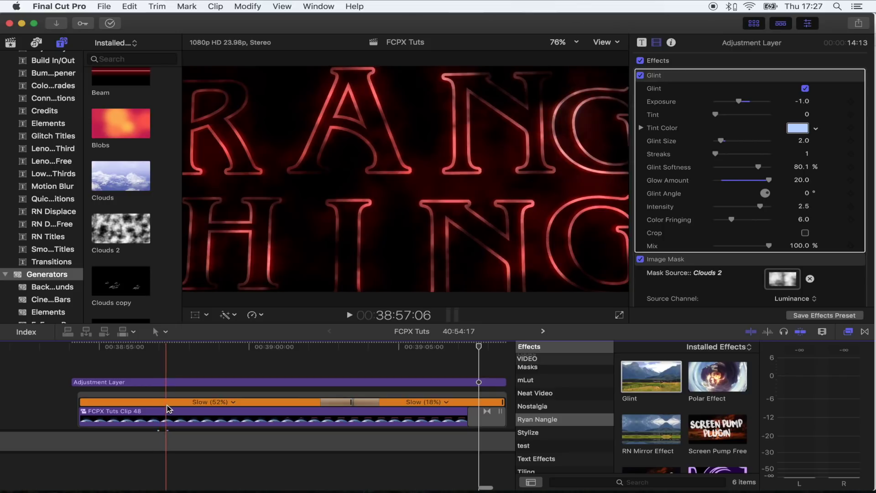
scroll(150, 406, "left", 4)
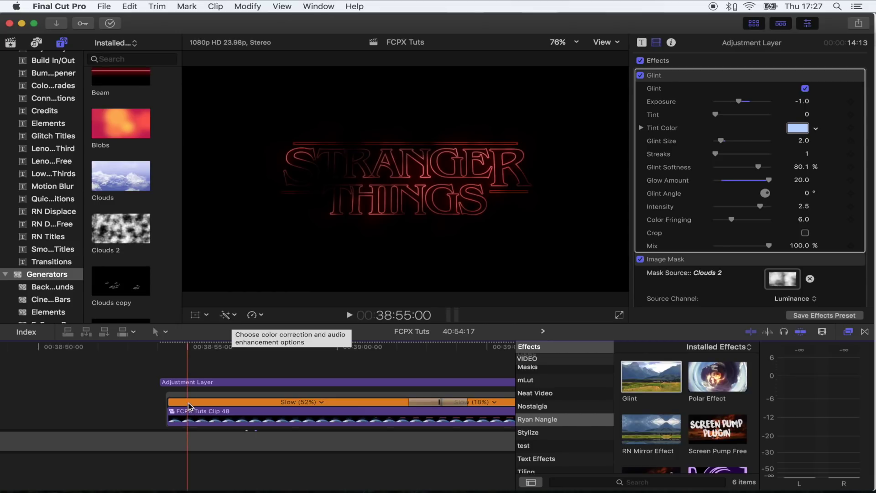
key("super+minus")
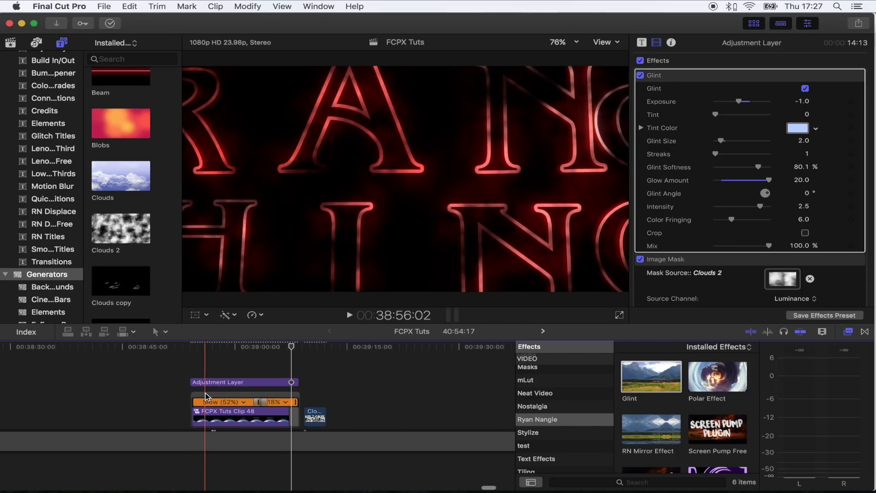
scroll(273, 396, "left", 5)
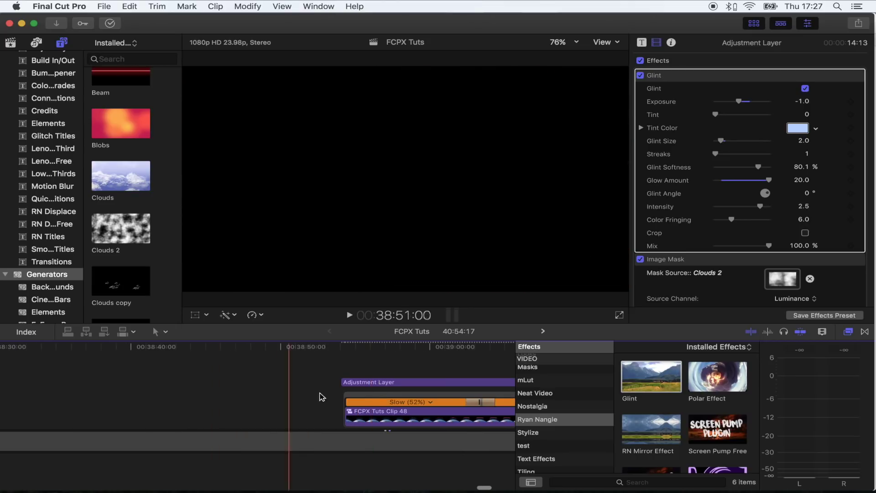
left_click(379, 417)
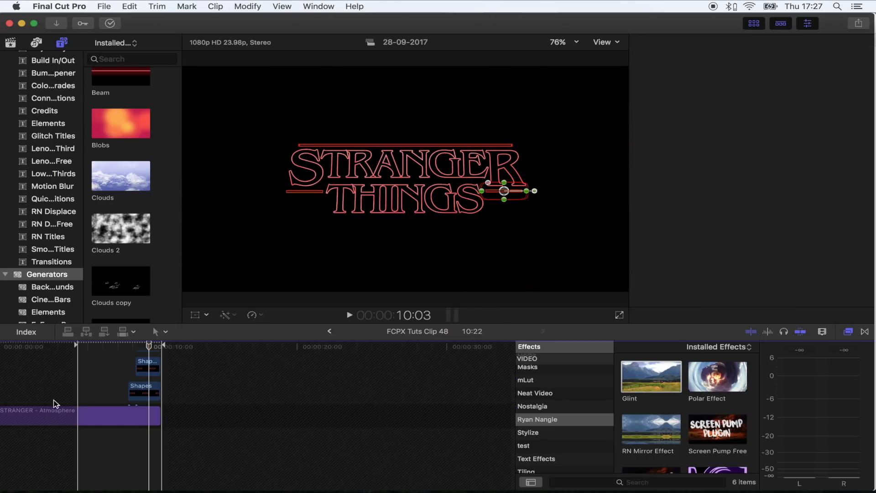
left_click(108, 418)
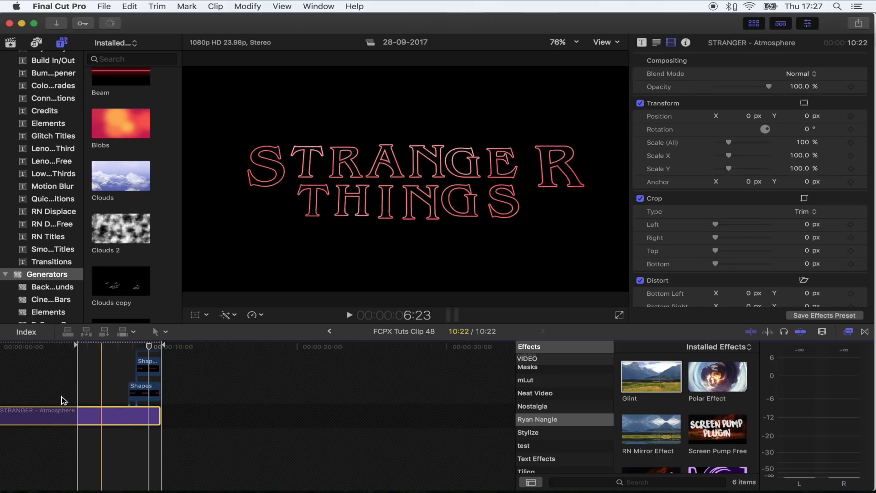
Paste the title into the FCPX Tuts project as a 25:18 connected clip ending where the compound clip begins.
left_click(329, 332)
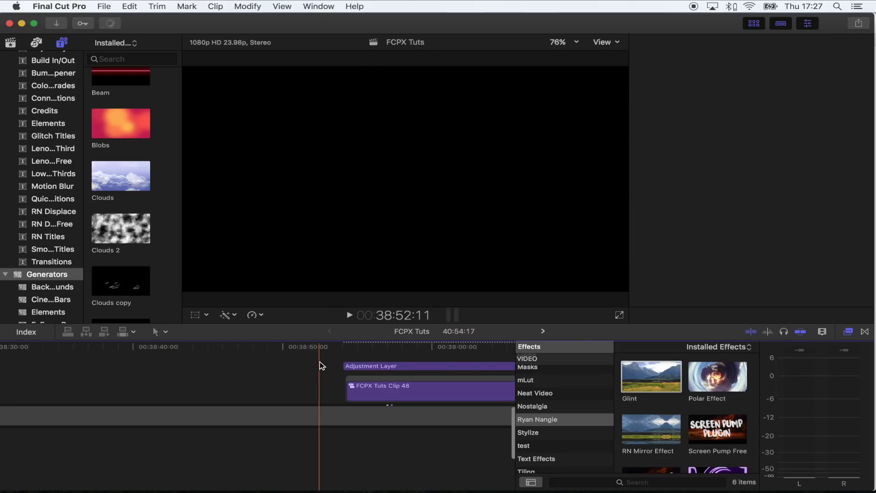
key("super+minus")
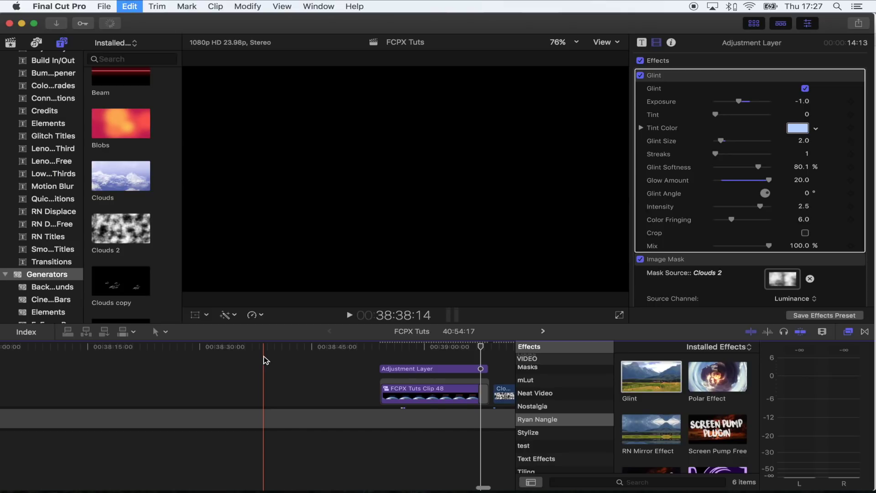
key("super+v")
left_click_drag(303, 417, 321, 383)
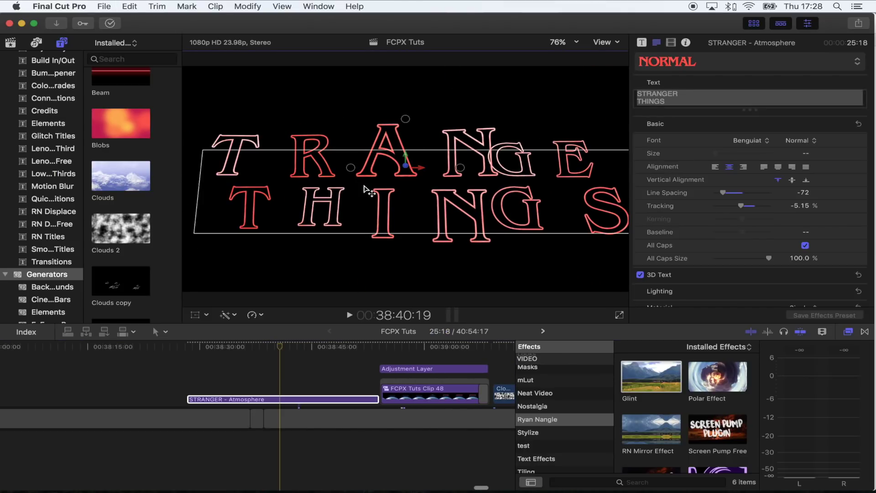
Reposition the pasted 3D title in the viewer and bring it much closer so its letters overfill the frame.
left_click_drag(405, 168, 368, 108)
left_click(423, 169)
left_click_drag(424, 170, 803, 16)
left_click_drag(460, 106, 470, 75)
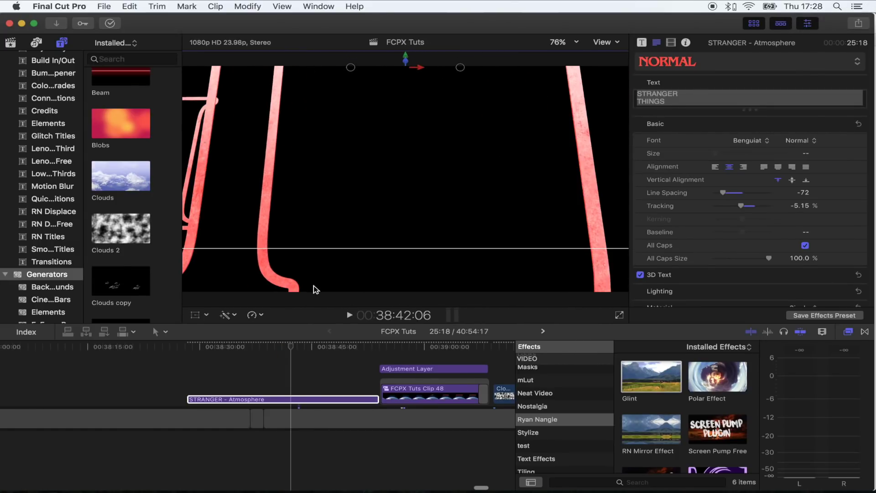
Turn the pasted close-up title into a new compound clip with the default name.
right_click(377, 404)
right_click(350, 401)
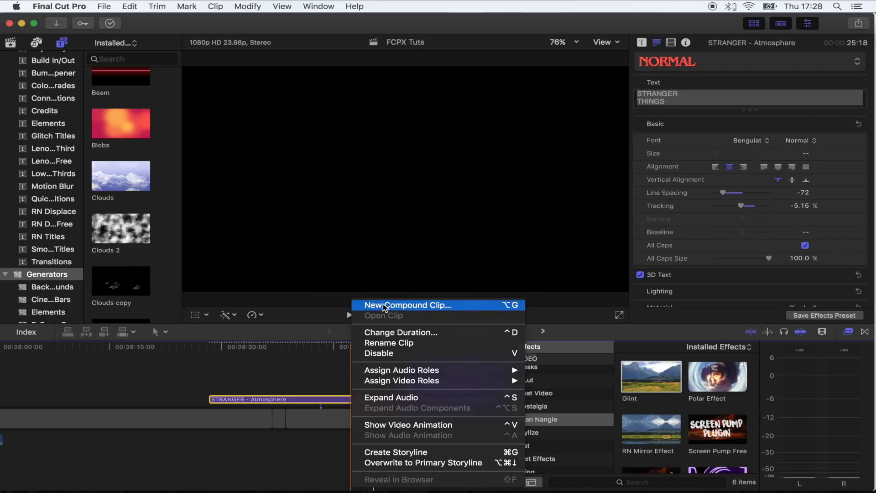
left_click(383, 304)
key("Return")
Trim the close-up compound clip and slow it to 30% for an 11:05 duration, placed directly before the zoom-out clip, and play it.
key("super+r")
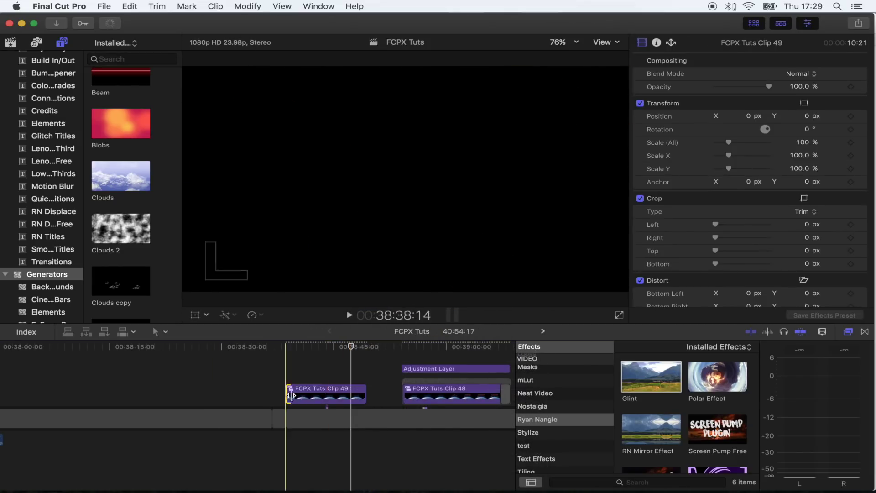
left_click_drag(370, 380, 356, 395)
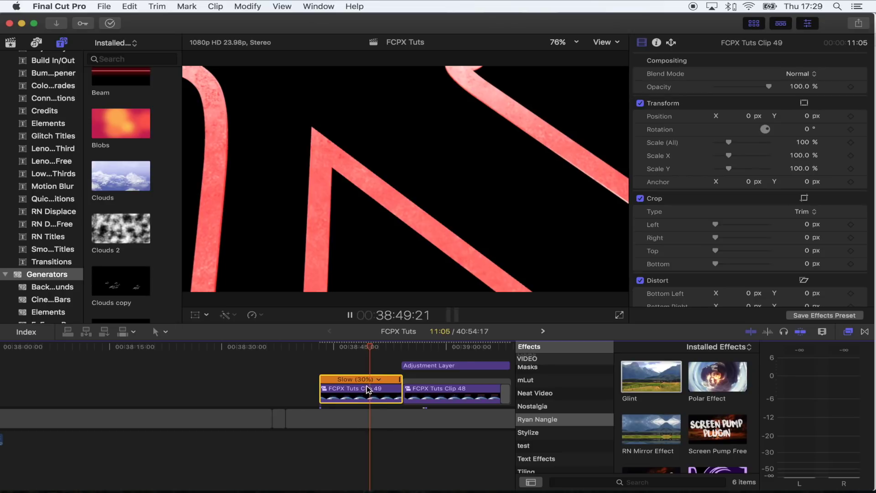
key("space")
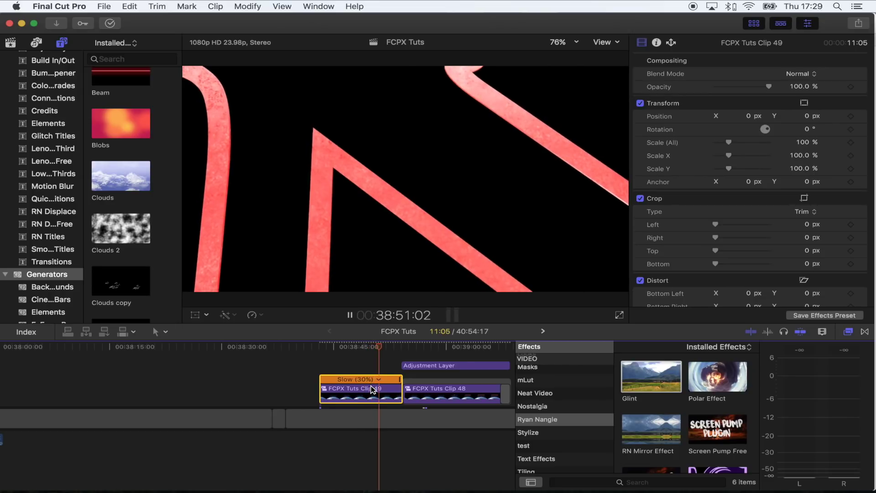
left_click(331, 393)
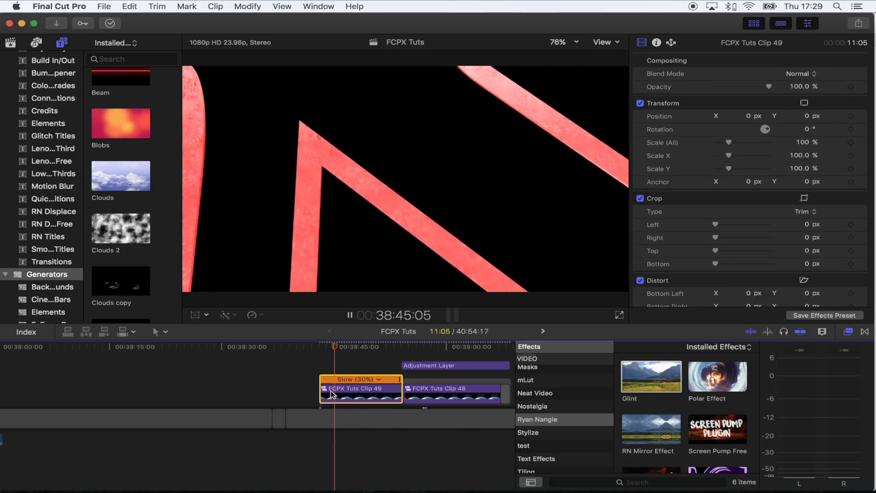